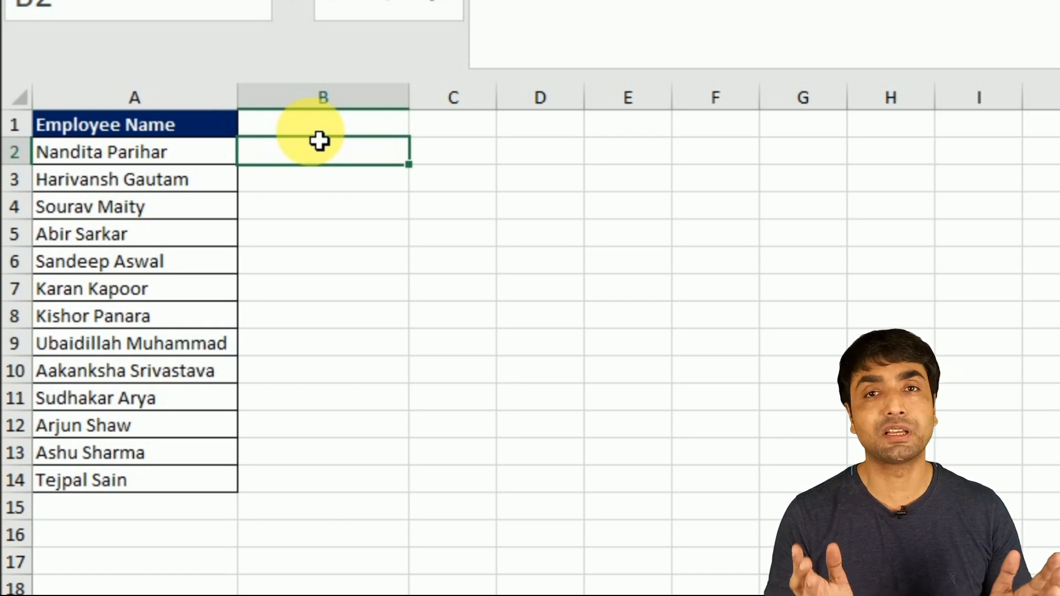
- Enter the first employee's full name in uppercase in B2 and Flash Fill the remaining names down column B
text(NAN)
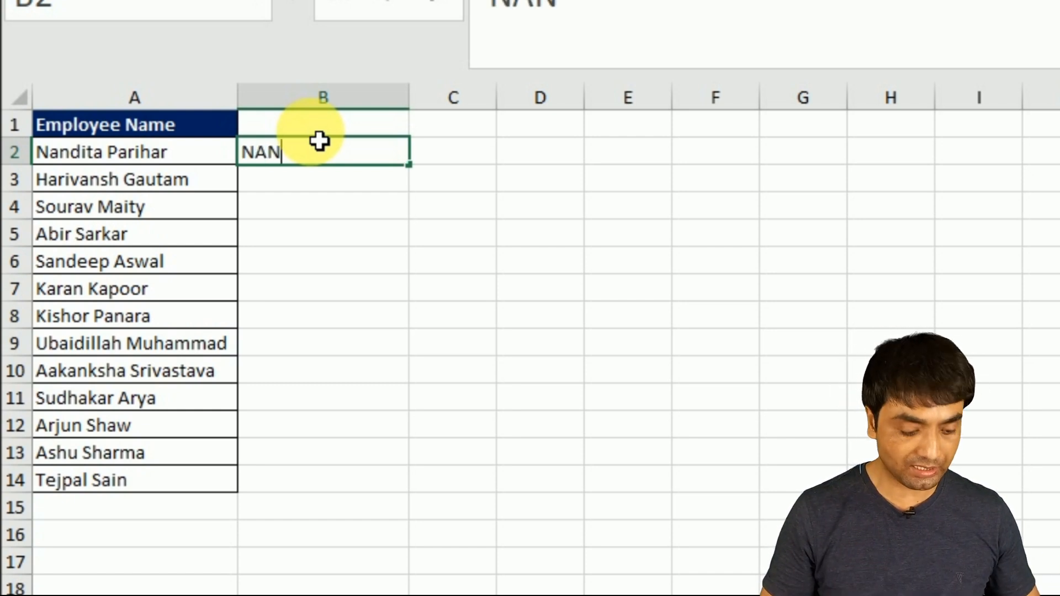
text(DITA PARIHAR)
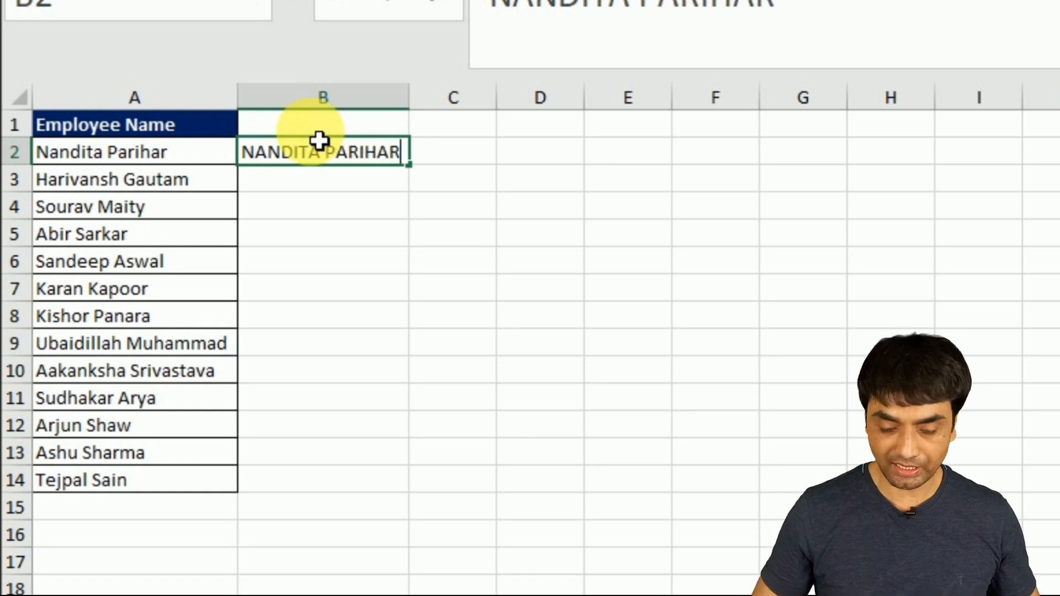
key(Return)
click(319, 140)
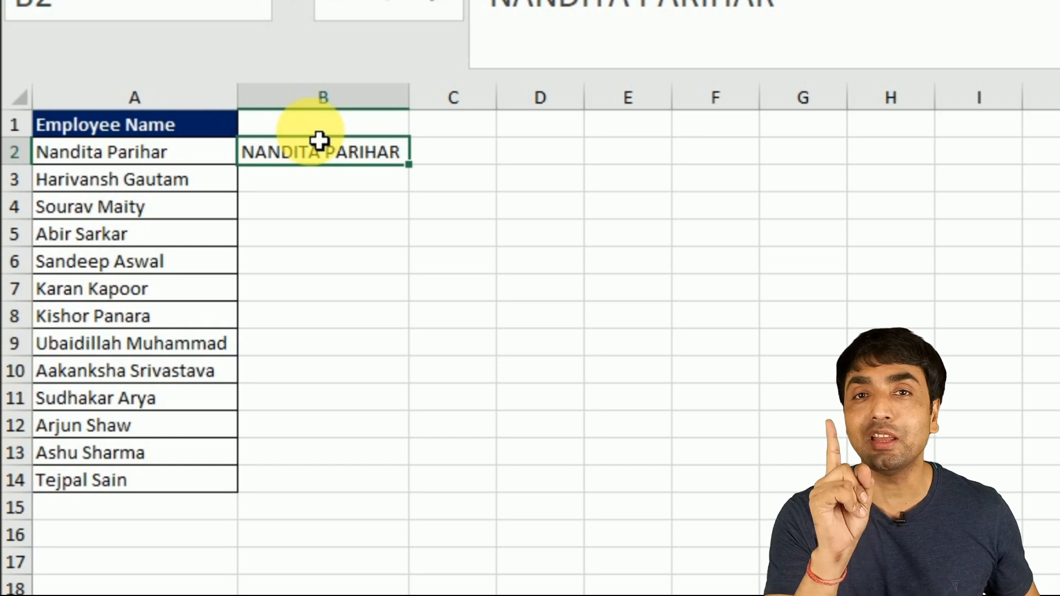
key(ctrl+e)
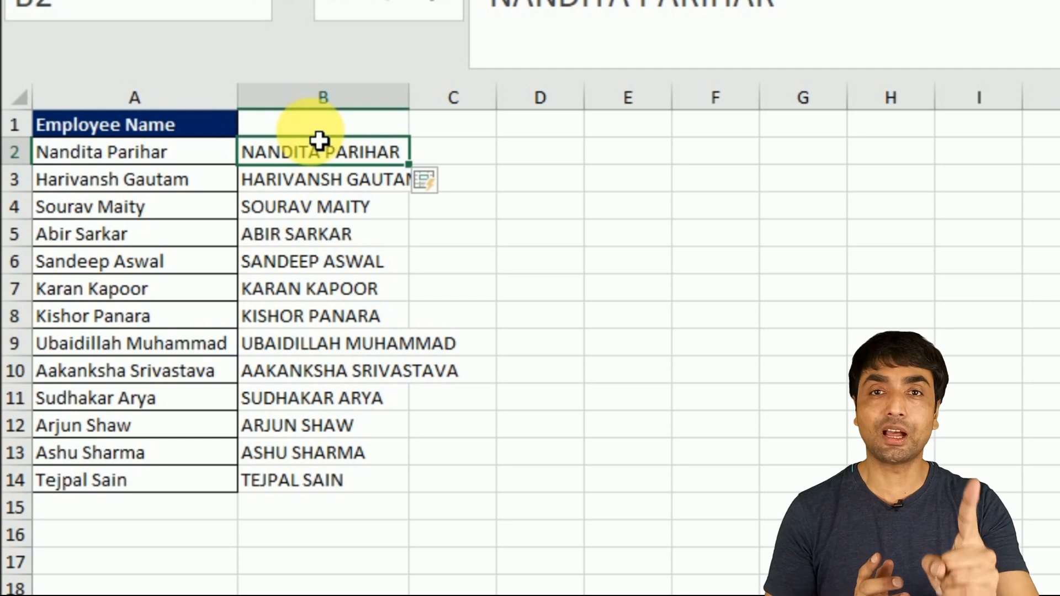
- Clear the flash-filled uppercase names from B2:B14
key(ctrl+shift+Down)
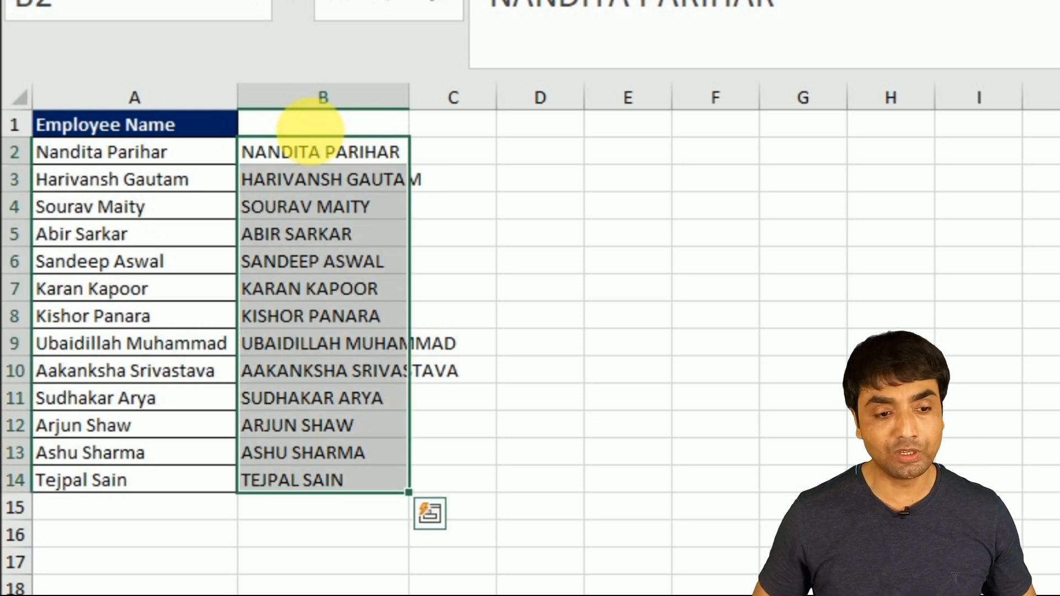
key(Delete)
click(319, 141)
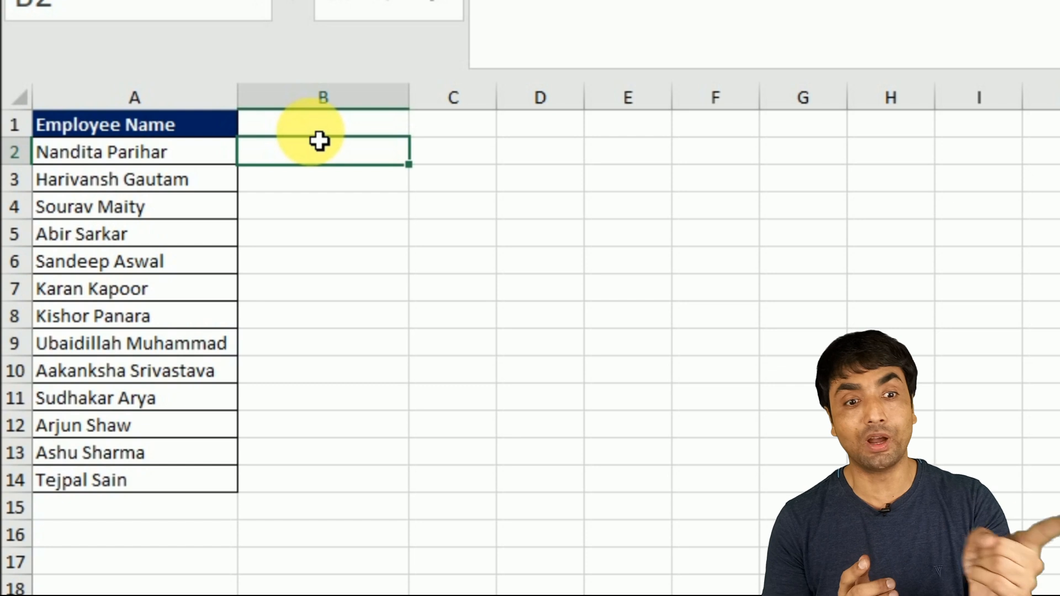
- Copy the Employee Name list in A1:A14, switch to Word and paste it into the blank document
key(ctrl+Home)
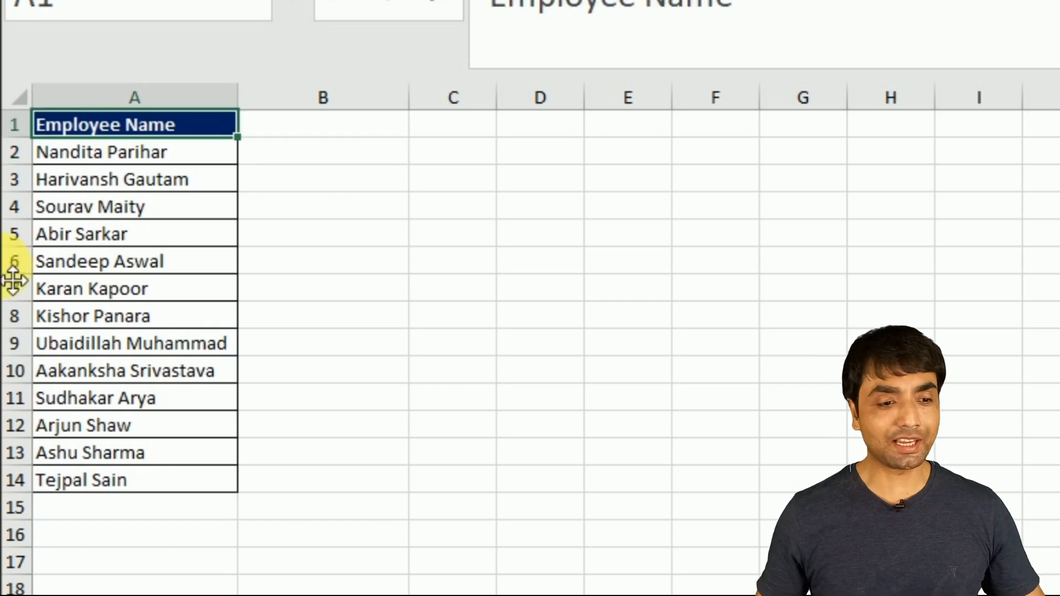
key(ctrl+a)
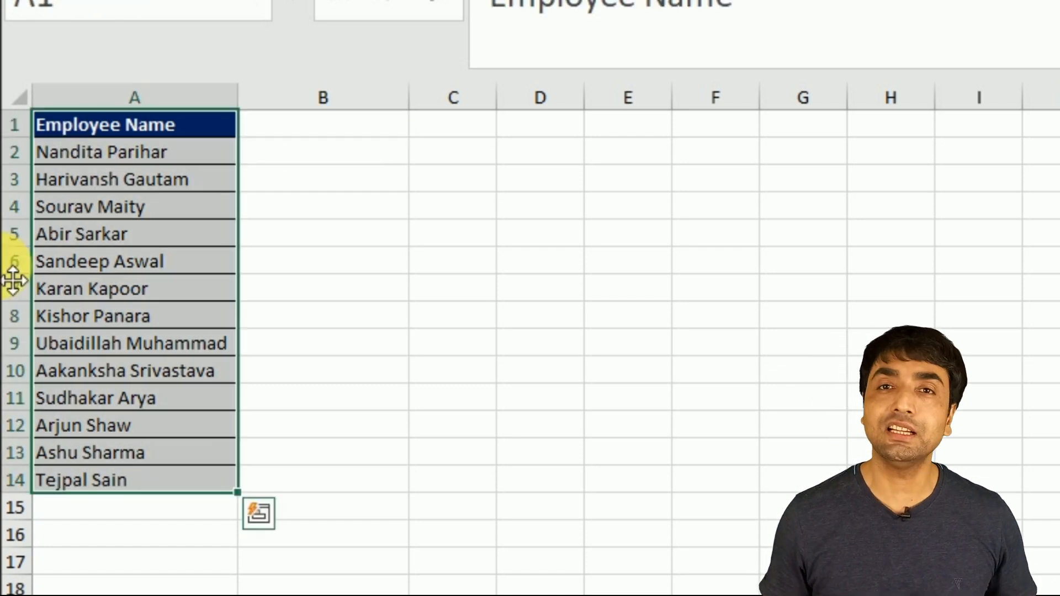
key(ctrl+c)
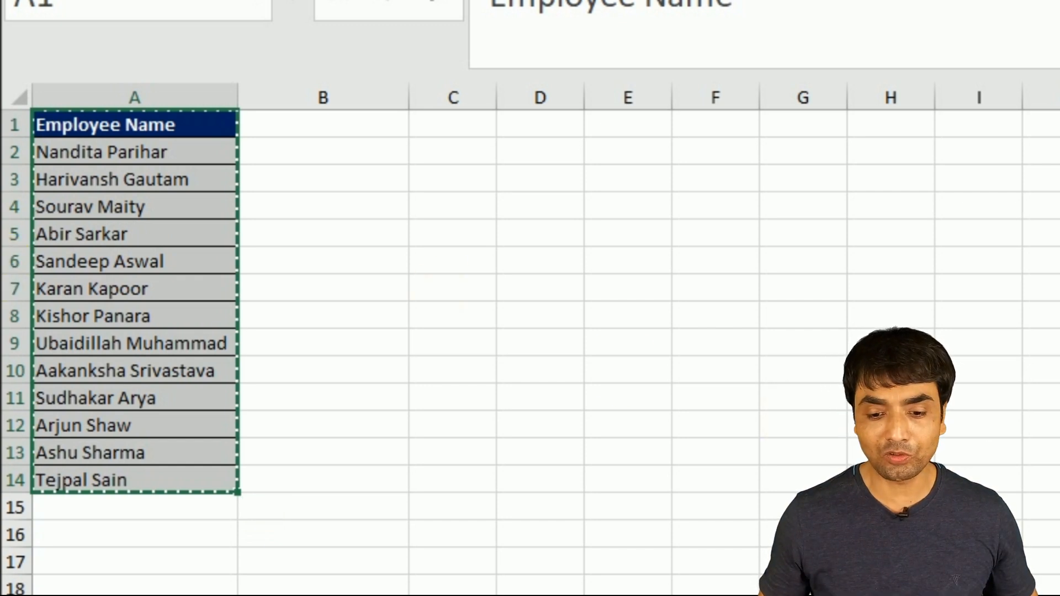
key(alt+Tab)
click(882, 297)
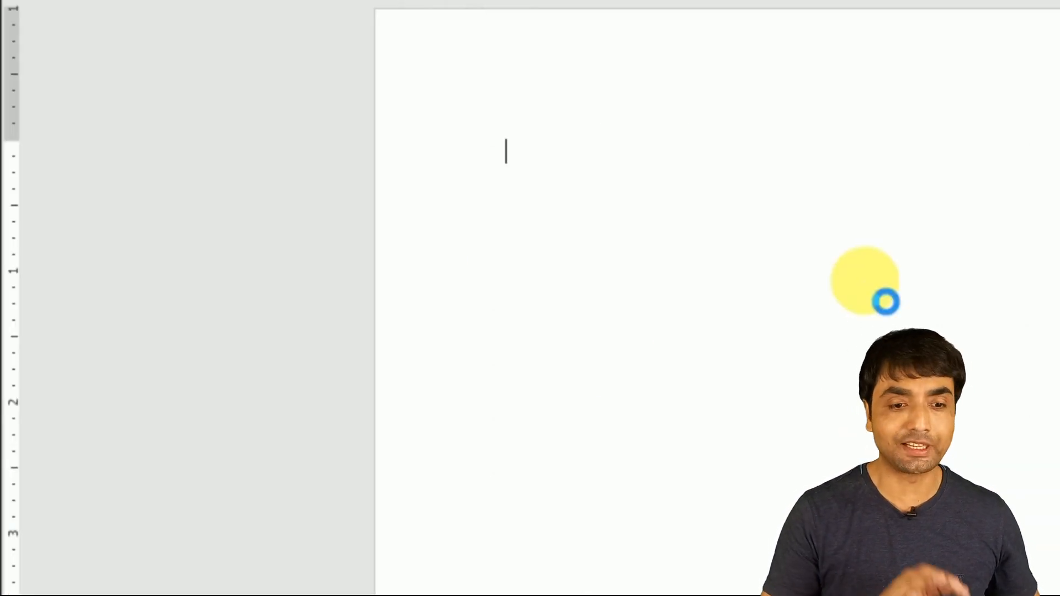
key(ctrl+v)
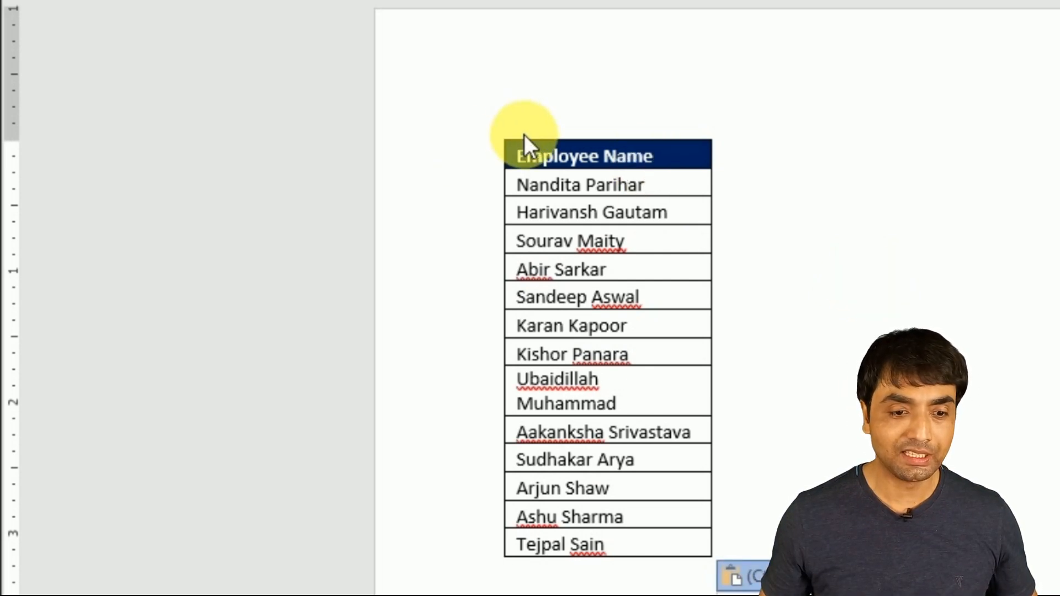
- Select the whole pasted table and change its text to tOGGLE cASE
click(493, 128)
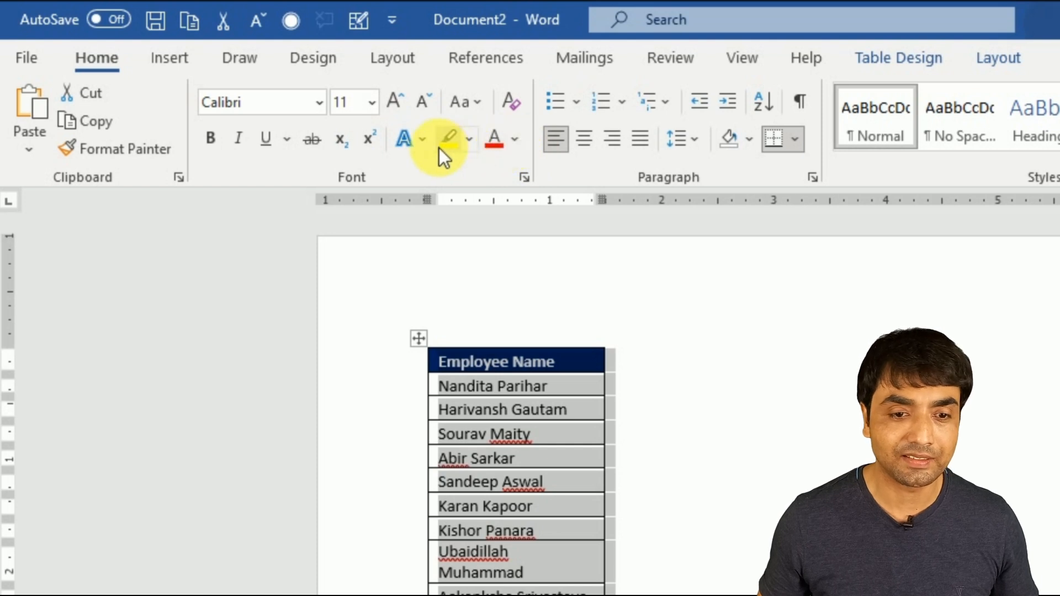
click(479, 106)
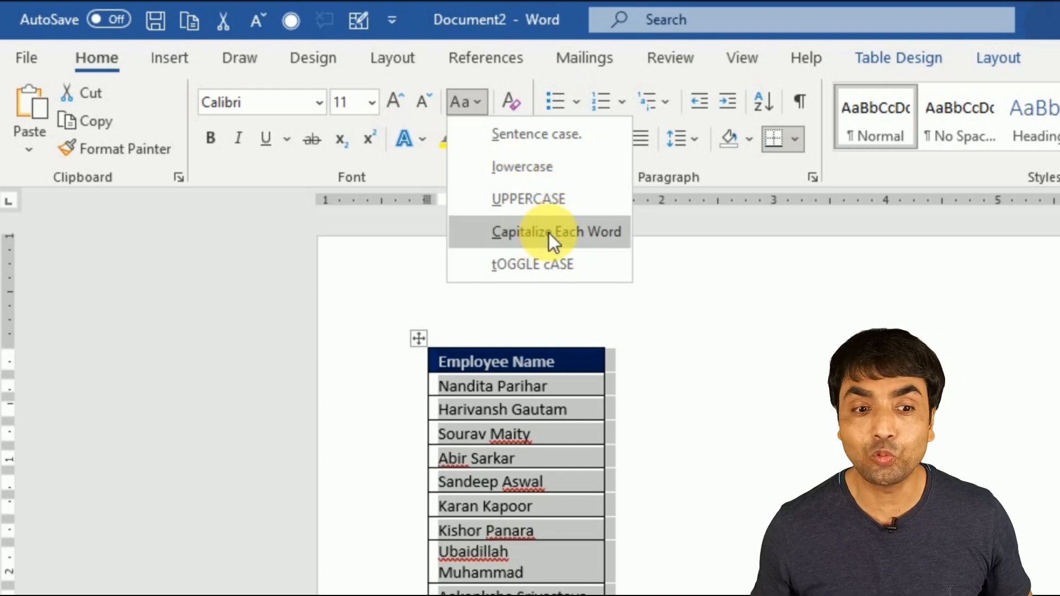
click(533, 258)
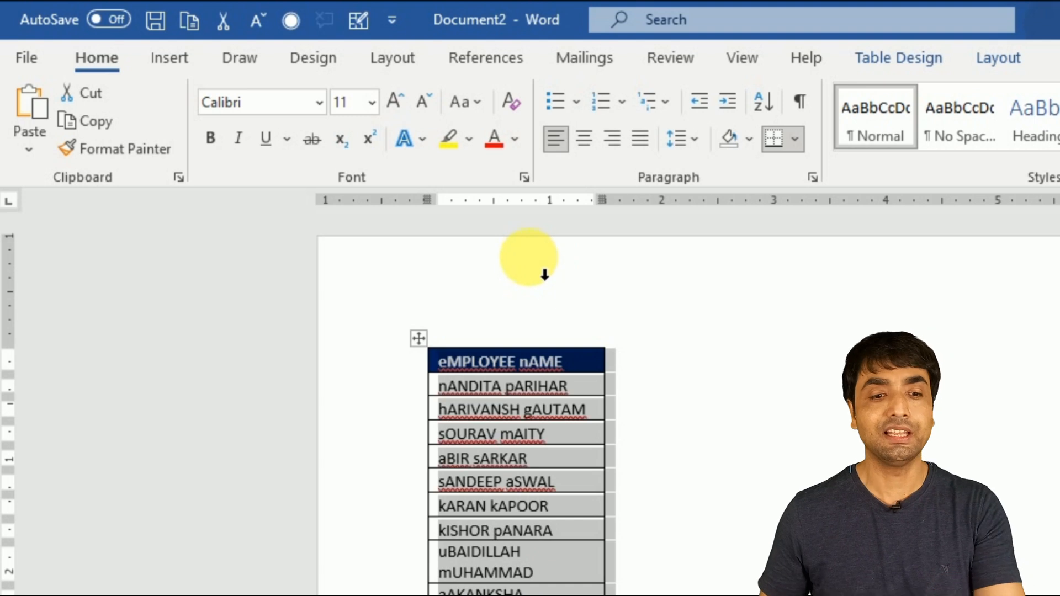
- Change the table's text to UPPERCASE and paste it back over the employee list in column A of the Excel workbook
click(474, 101)
click(521, 200)
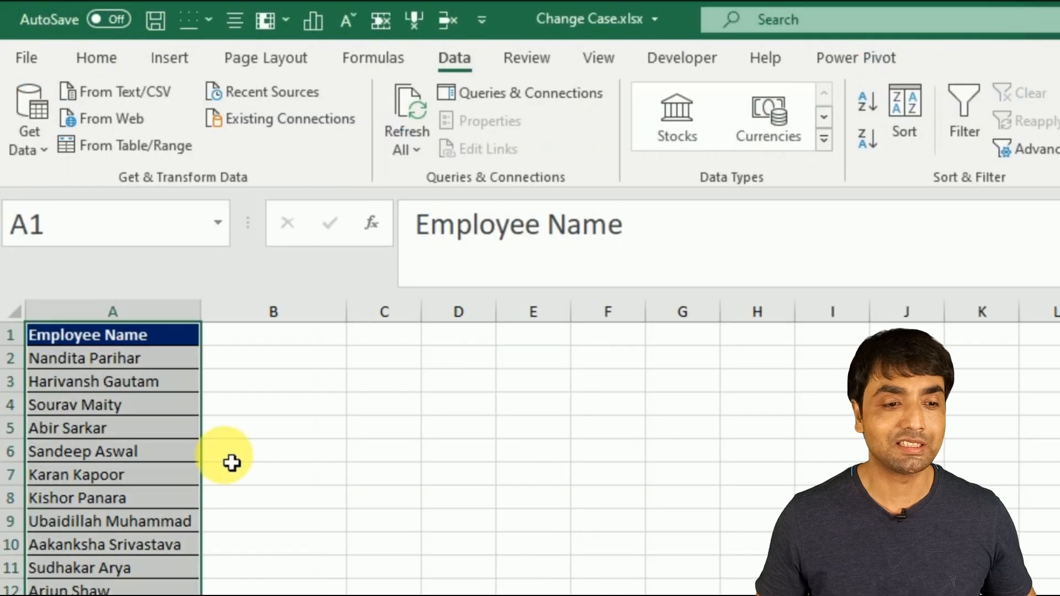
click(155, 312)
key(ctrl+v)
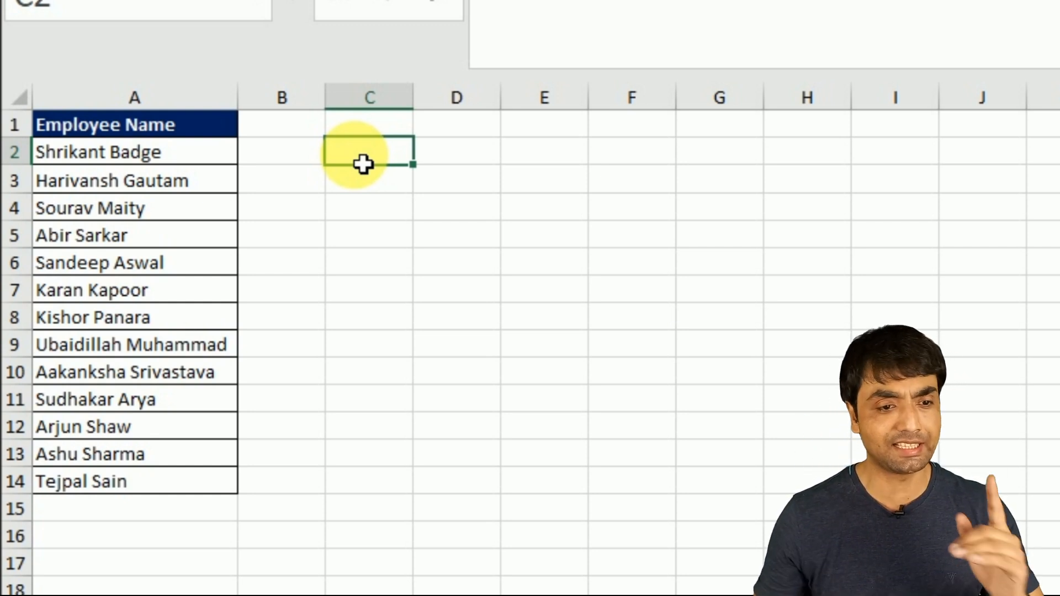
- Apply the Algerian font to the employee names in A2:A14
drag(208, 163, 186, 481)
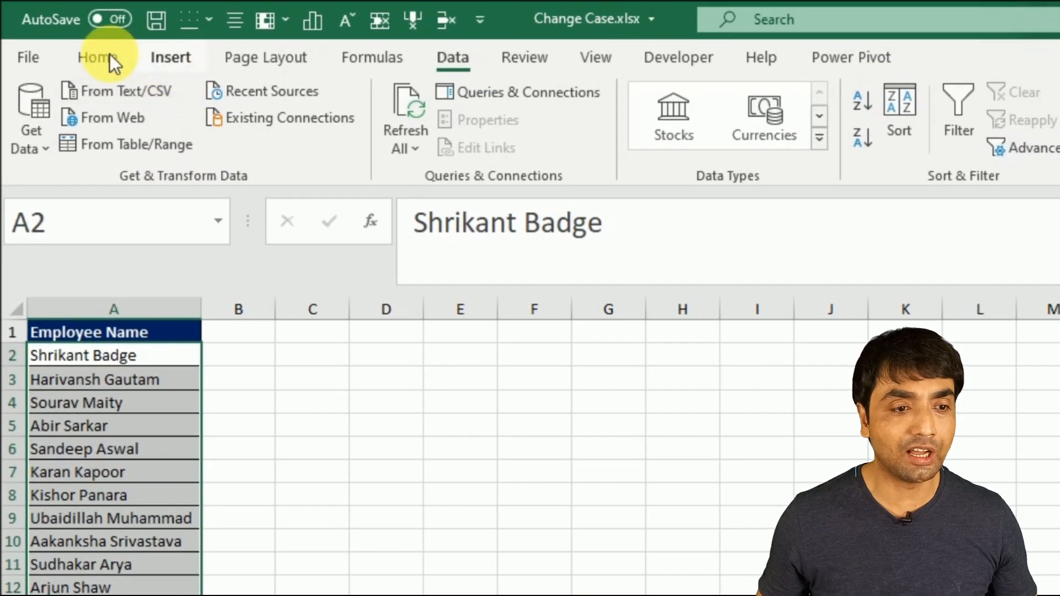
click(95, 54)
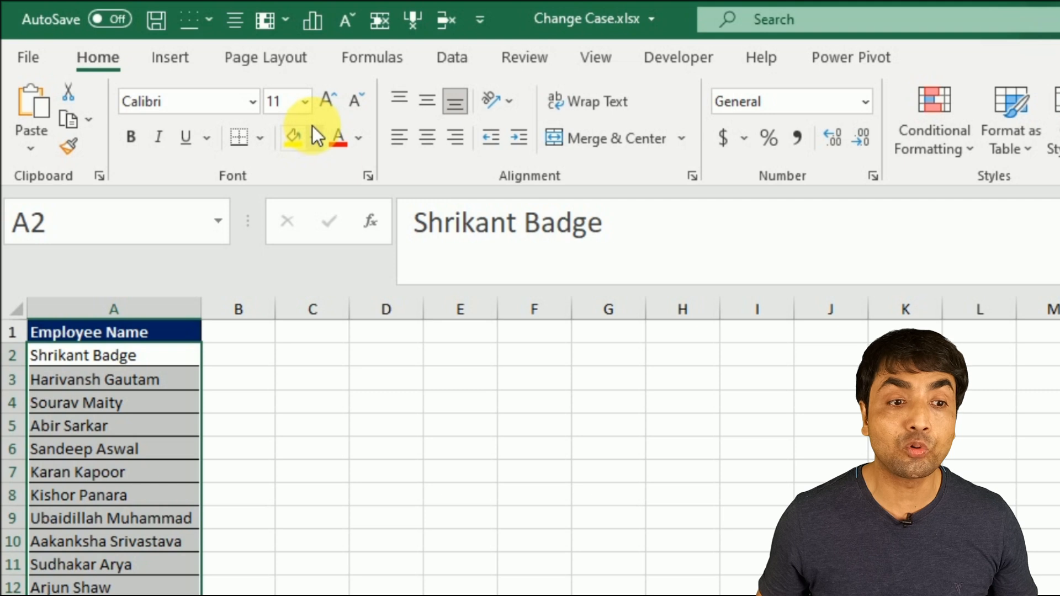
click(254, 105)
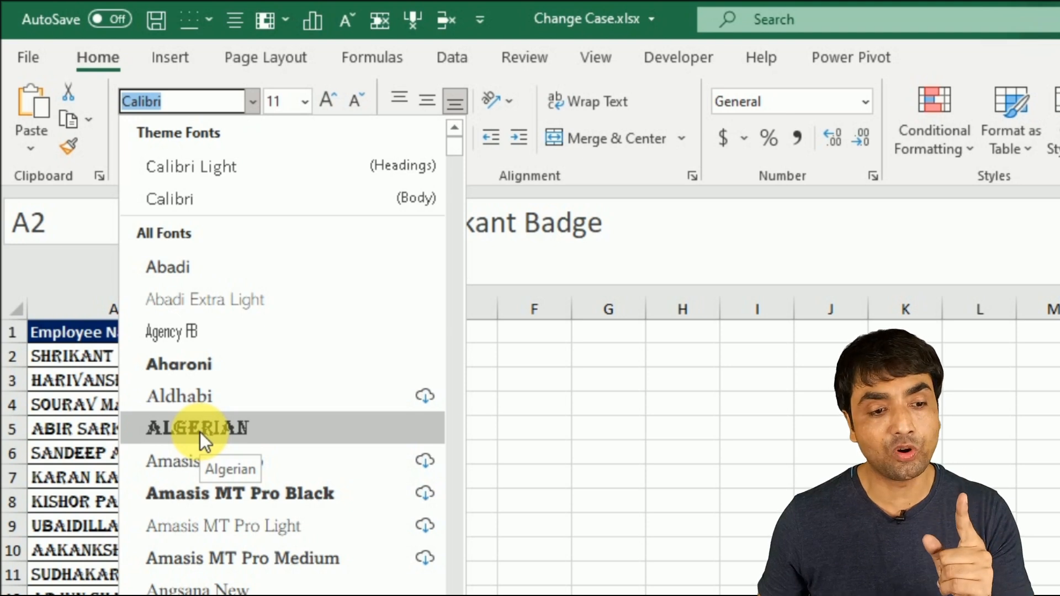
click(200, 431)
- Enter a sample person's full name in cell E5
click(468, 452)
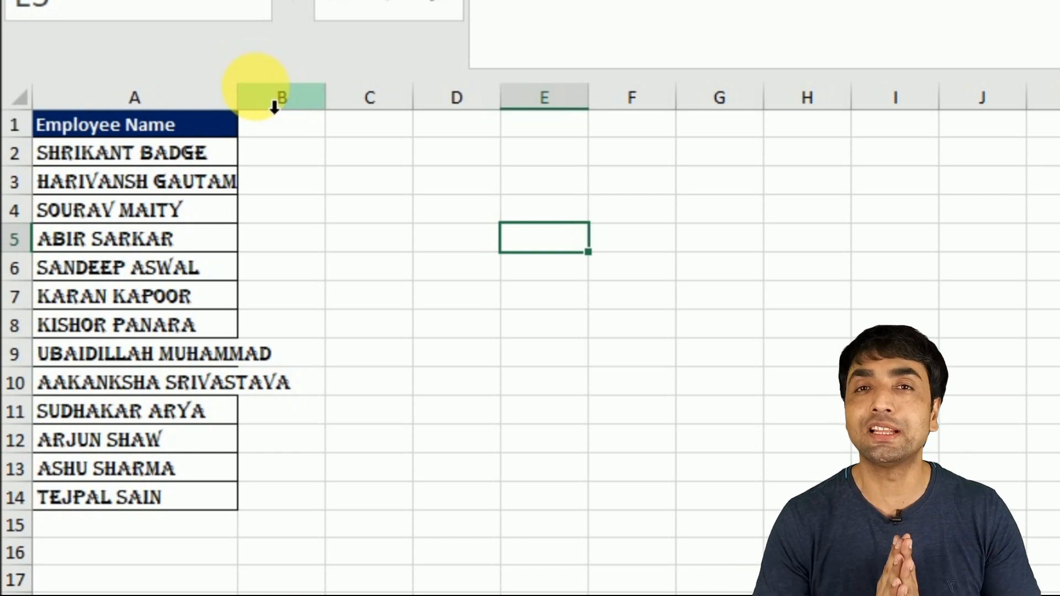
text(AMIT KUM)
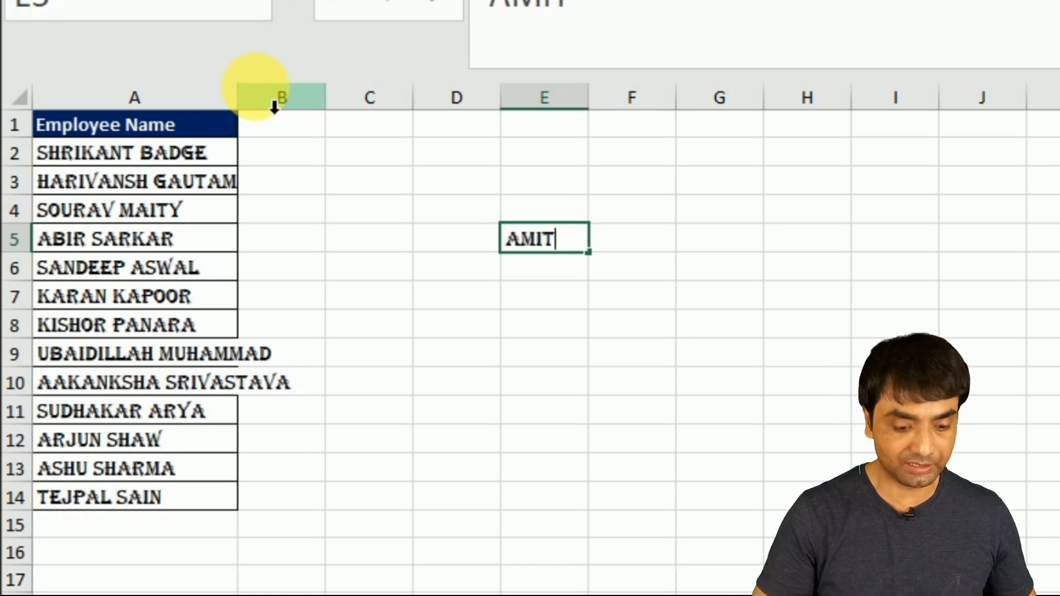
text(AR)
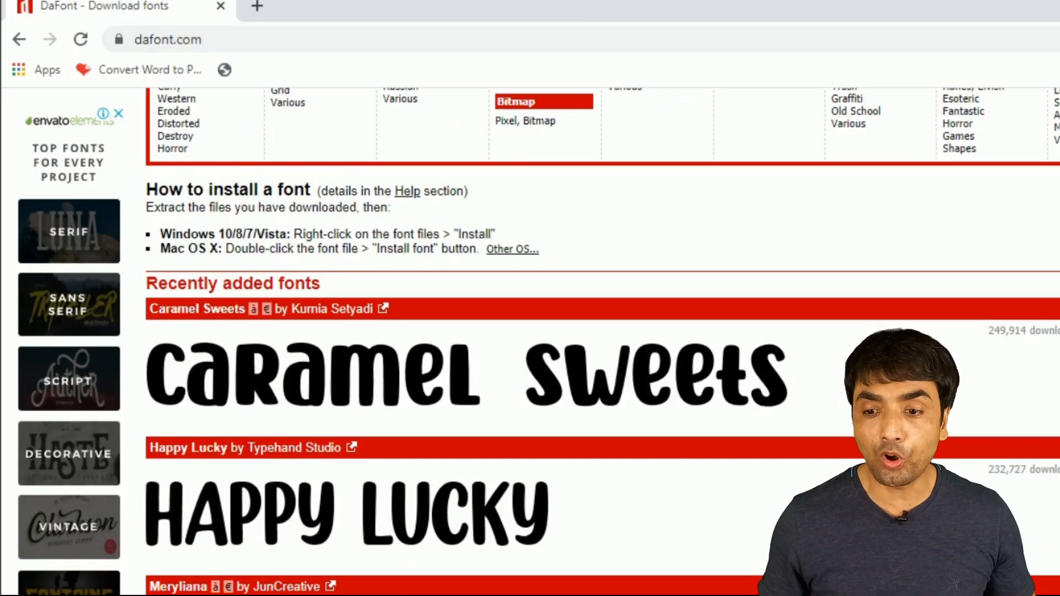
- Look through the recently added fonts and the font installation notes on dafont.com
scroll(602, 342, down, 10)
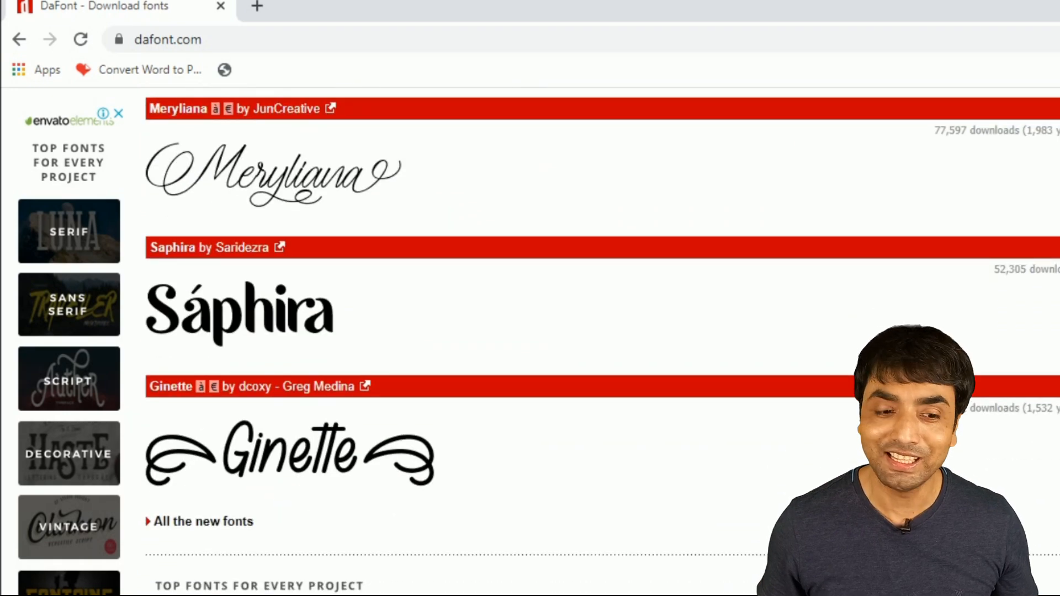
scroll(602, 343, up, 9)
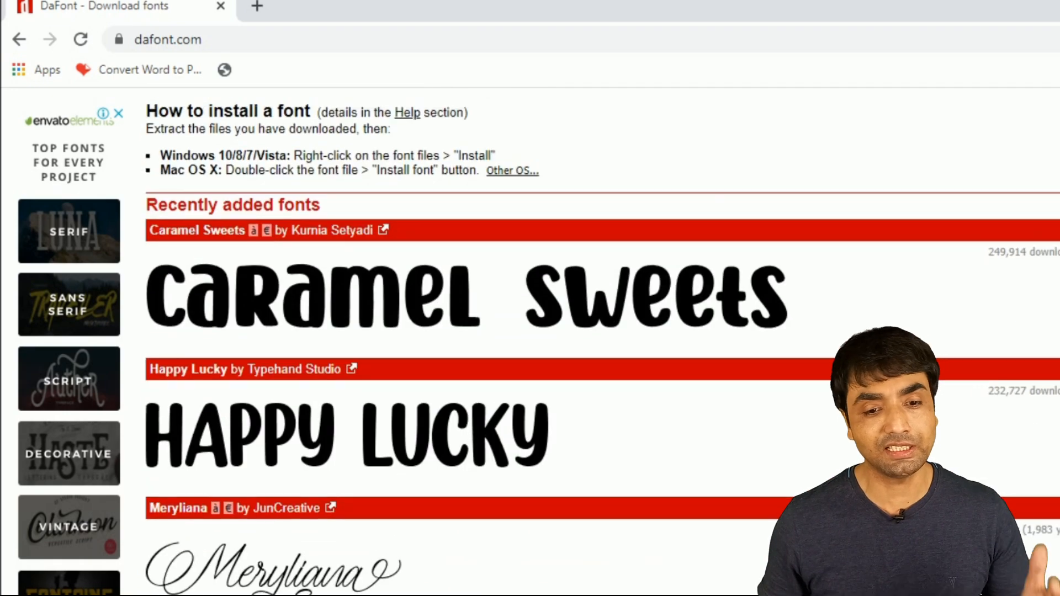
scroll(602, 342, up, 2)
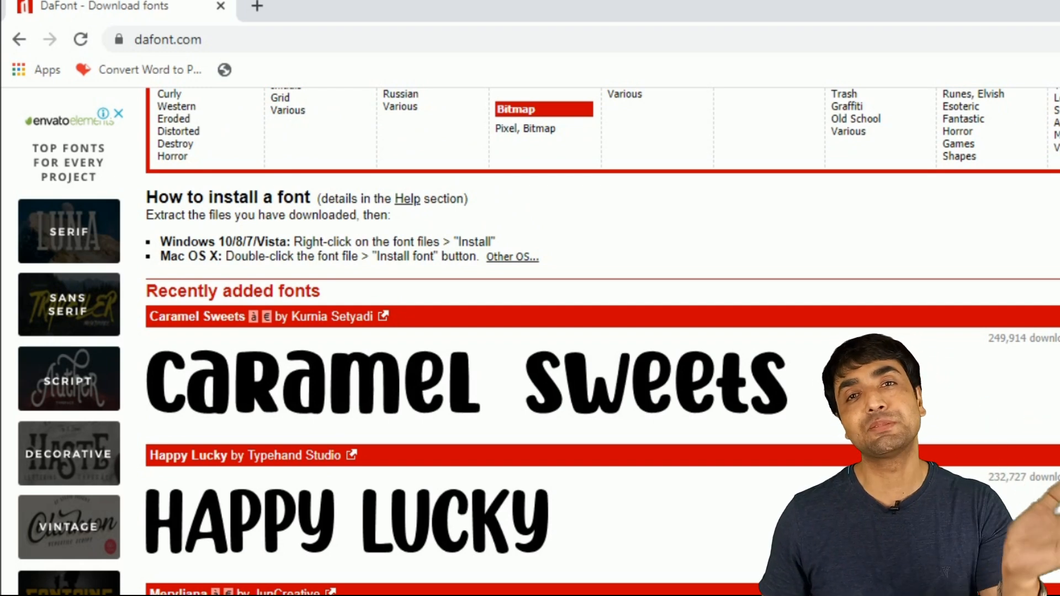
scroll(602, 342, up, 5)
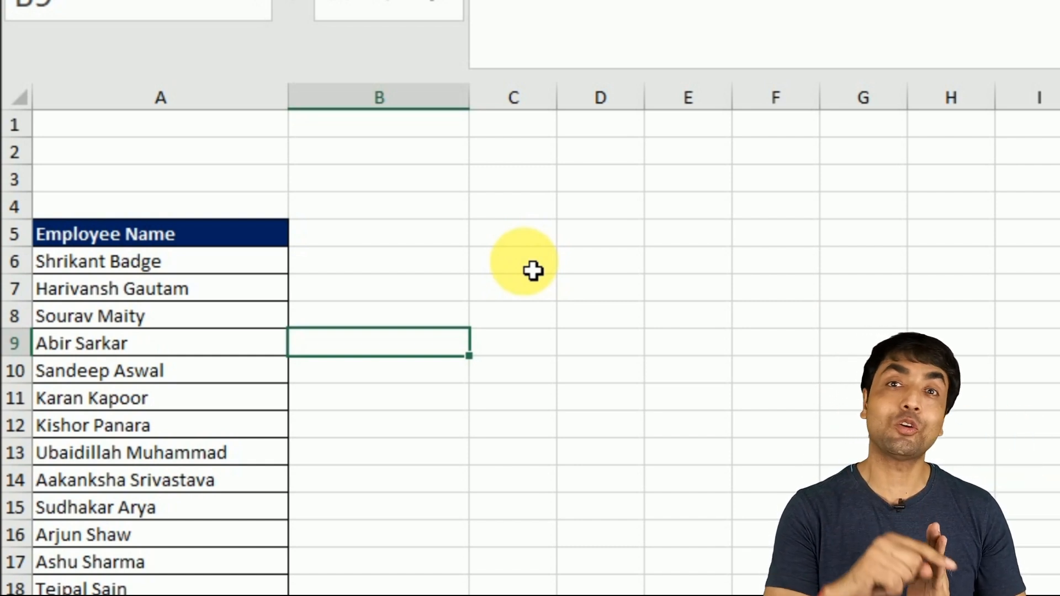
- Turn the Employee Name range A5:A18 into a table with headers and load it into Power Query
click(168, 346)
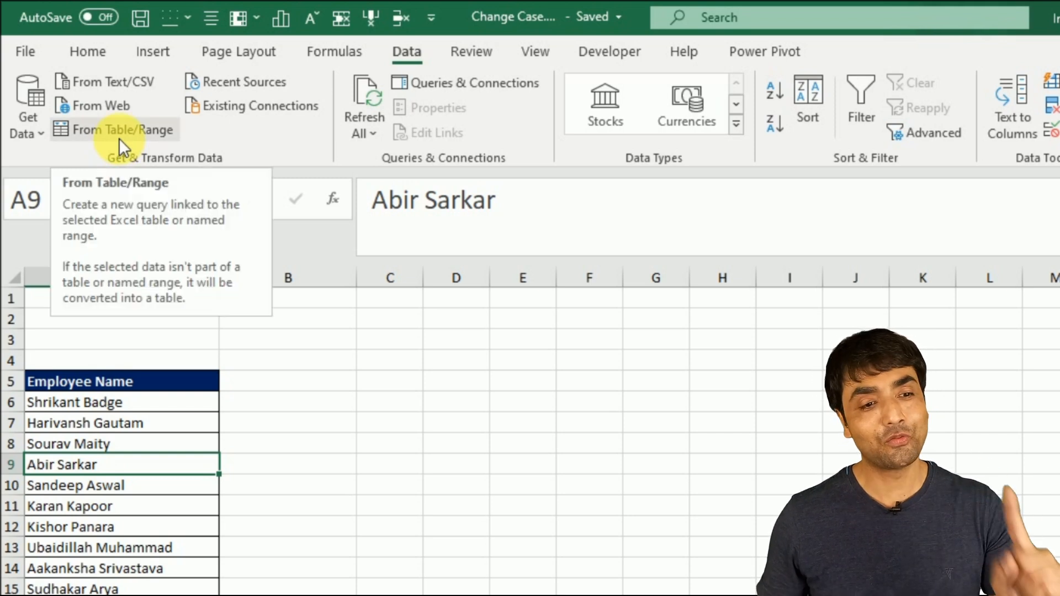
click(119, 131)
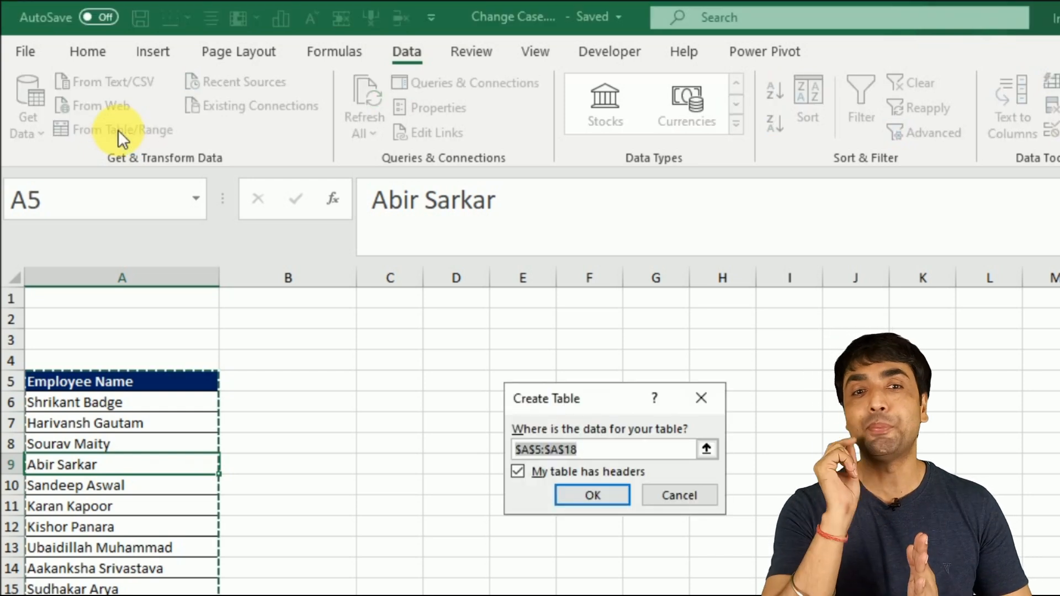
click(606, 496)
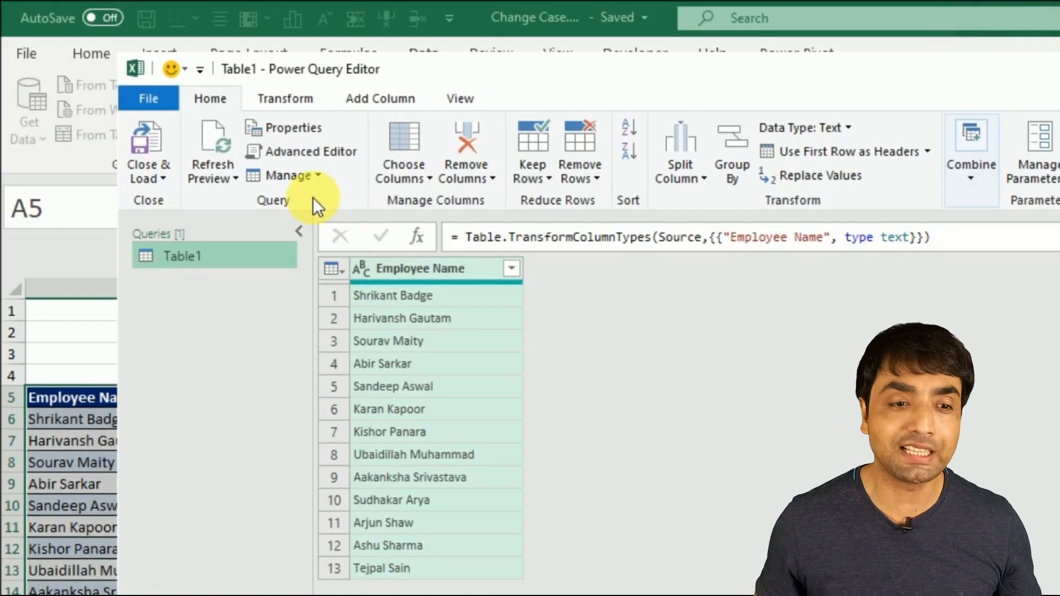
- Format the Employee Name column as Capitalize Each Word in the Power Query Editor
click(287, 105)
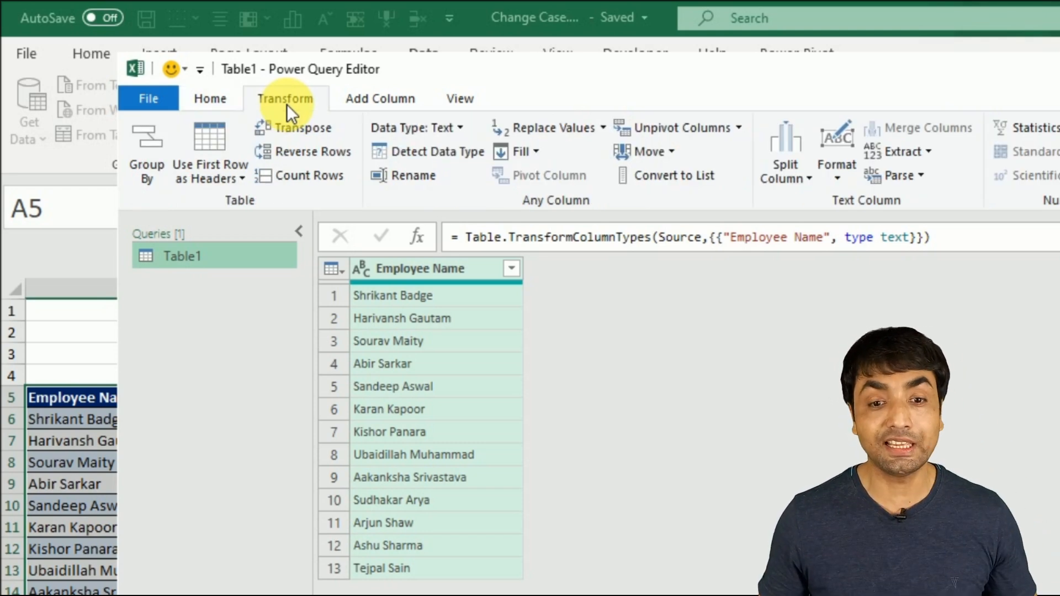
click(836, 176)
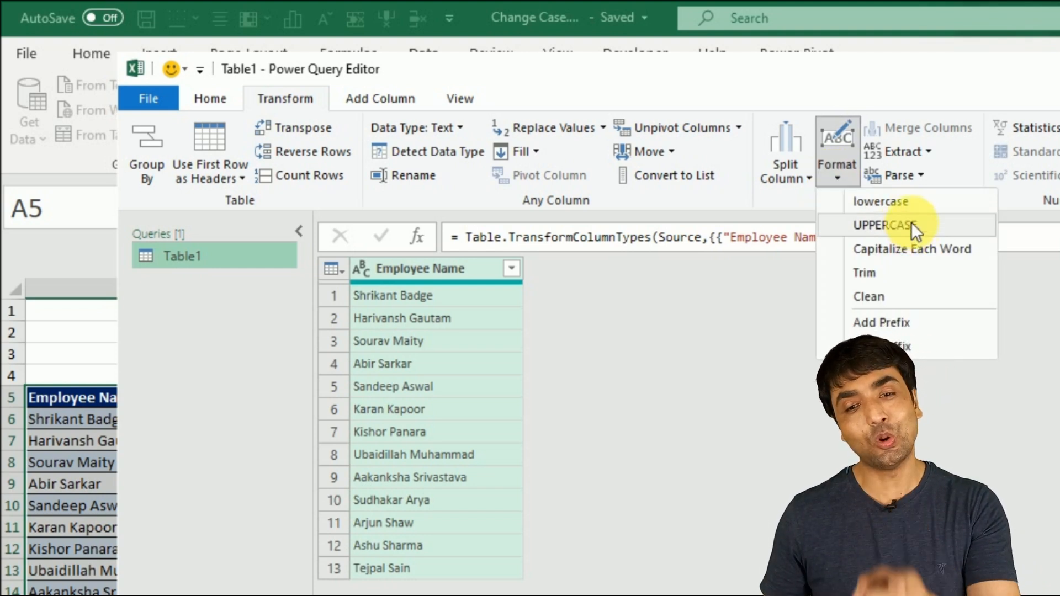
click(896, 250)
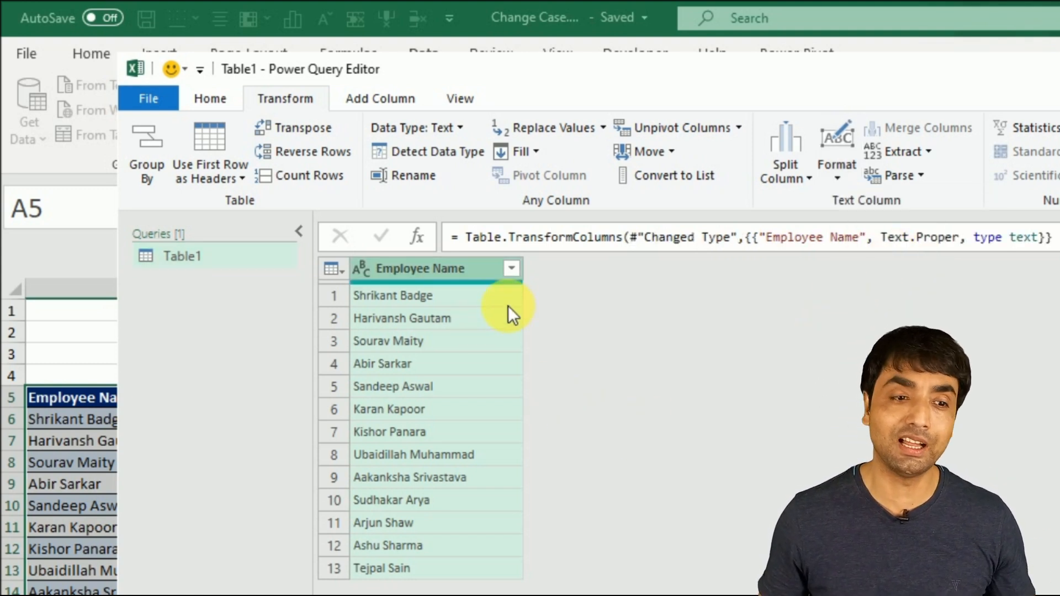
- Close the Power Query Editor and load the transformed Employee Name query into the workbook
click(220, 103)
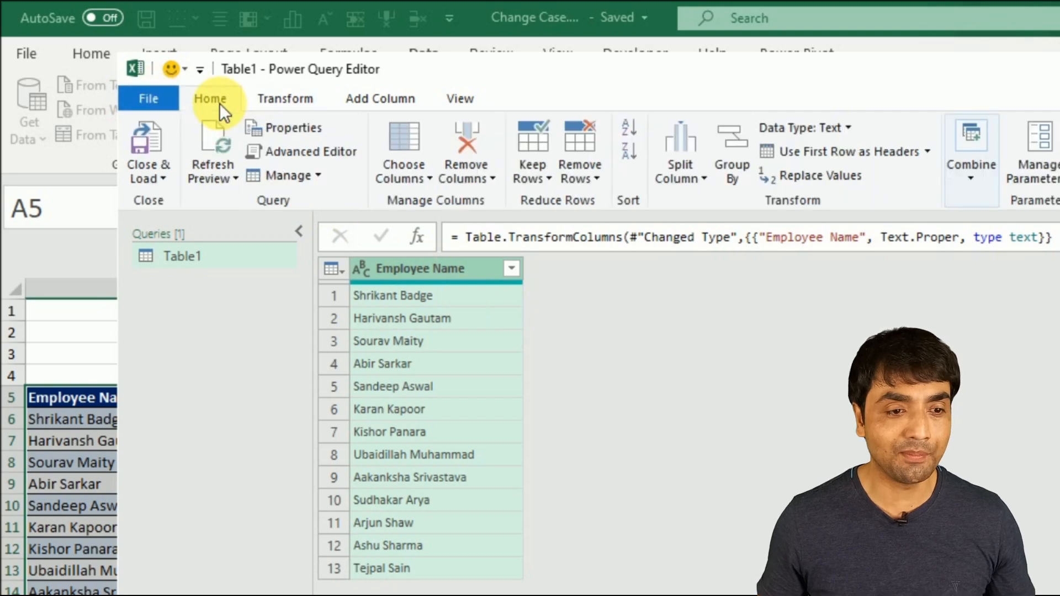
click(161, 179)
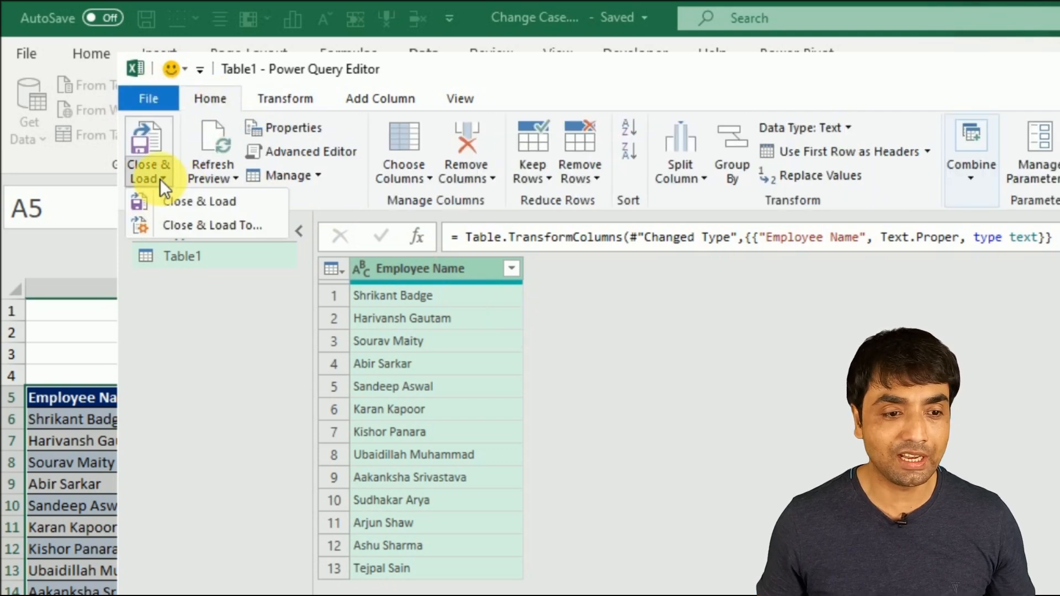
click(183, 204)
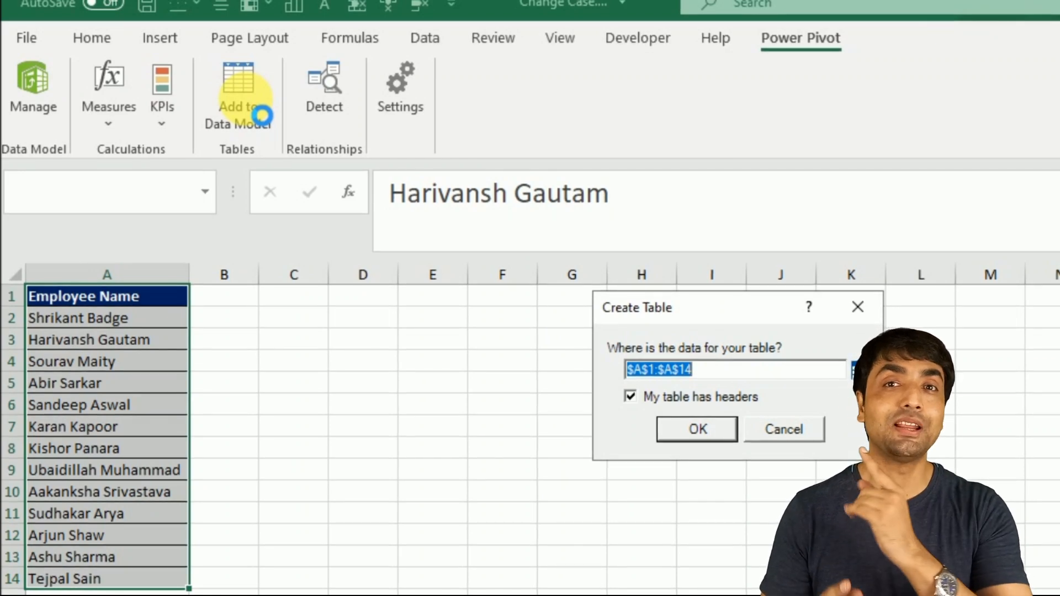
- Add the table A1:A14 with headers to the data model and create a calculated column with =UPPER(Table3[Employee Name]) in Power Pivot
click(711, 429)
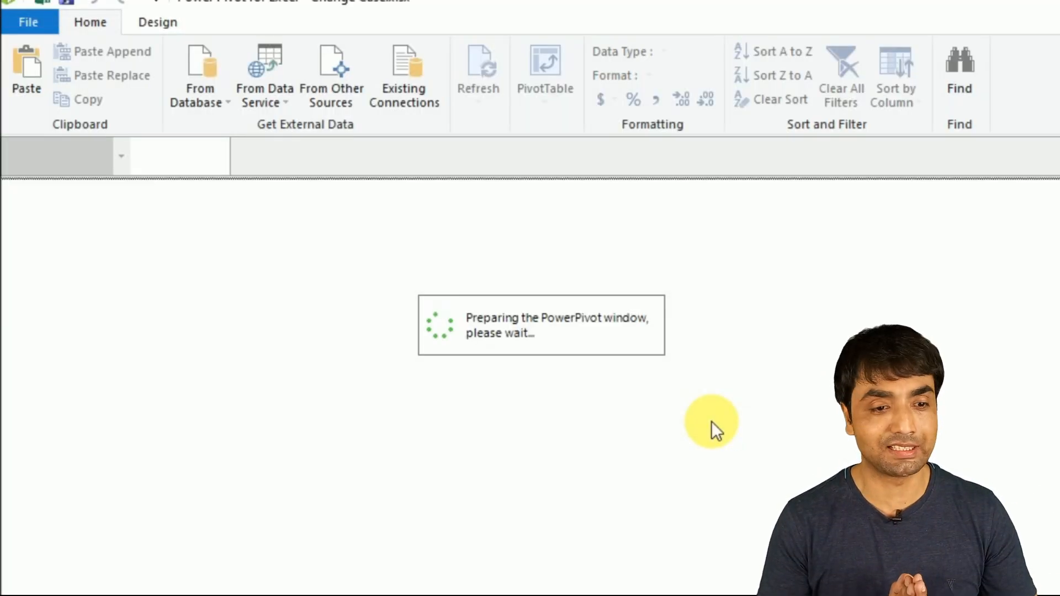
click(386, 256)
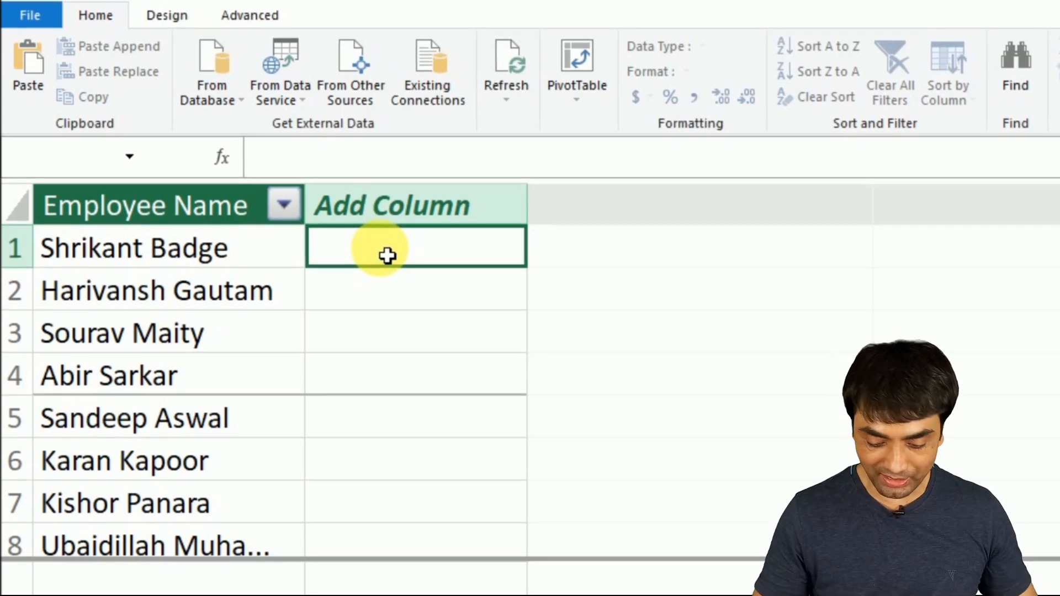
text(=upp)
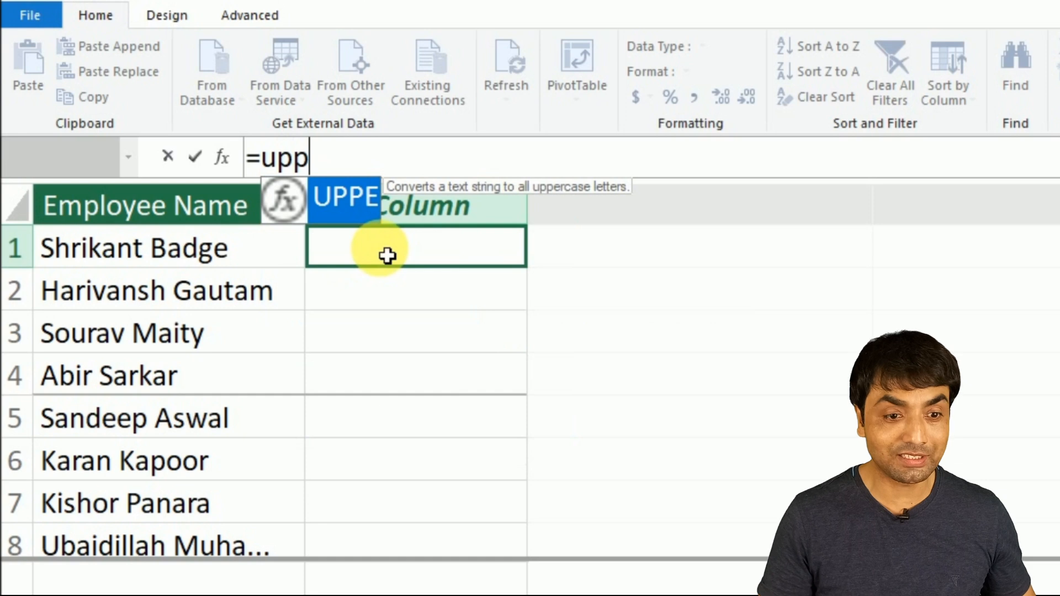
key(Tab)
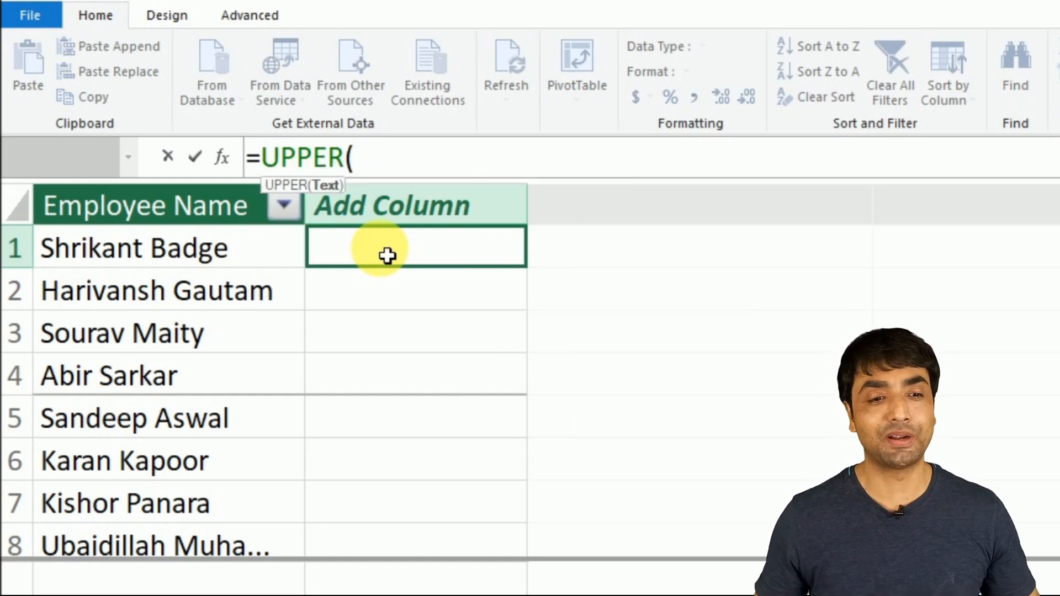
click(214, 257)
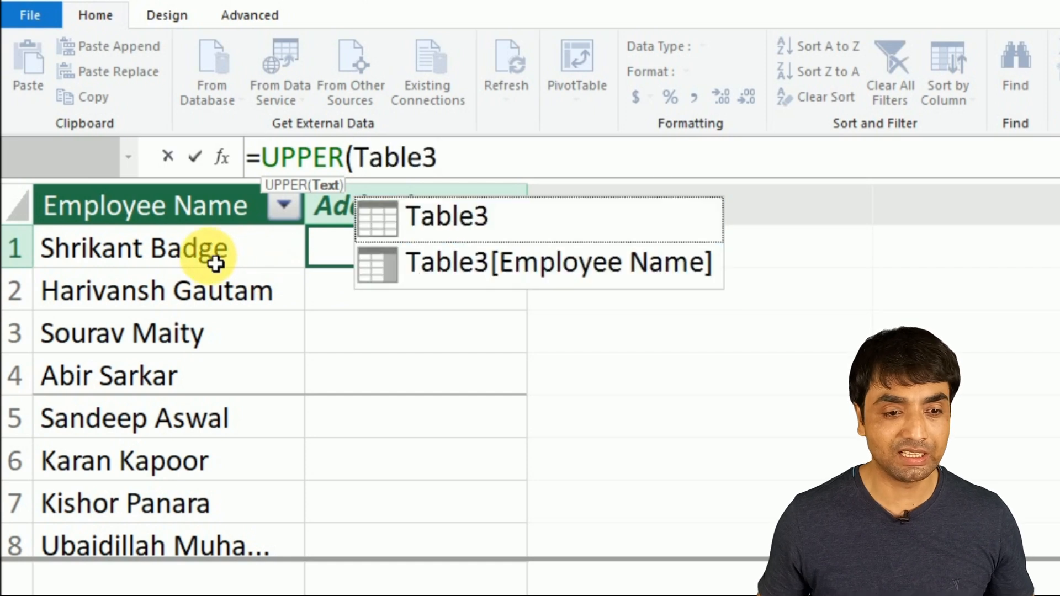
text())
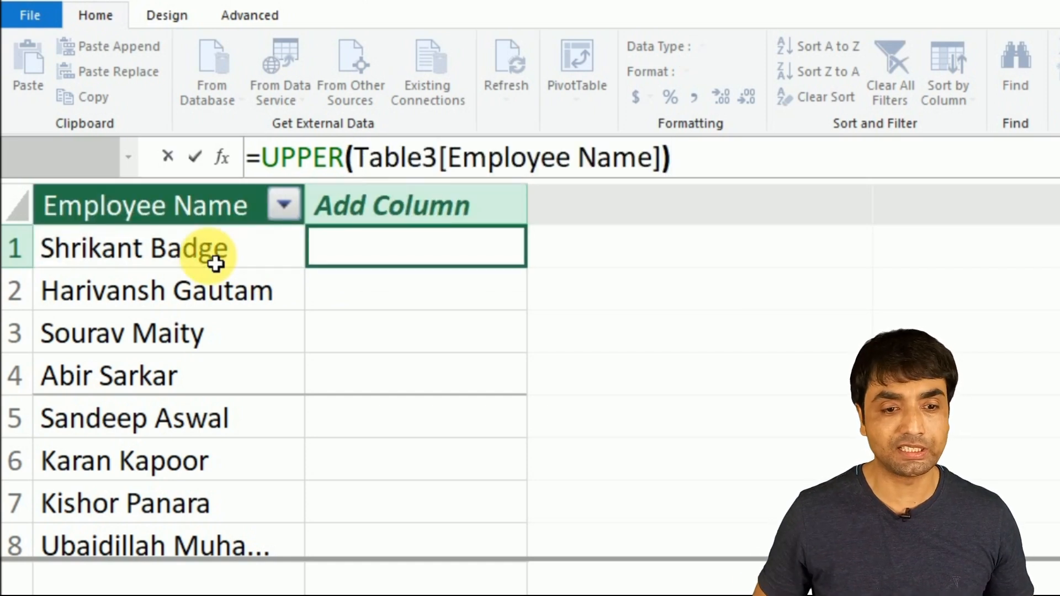
key(Return)
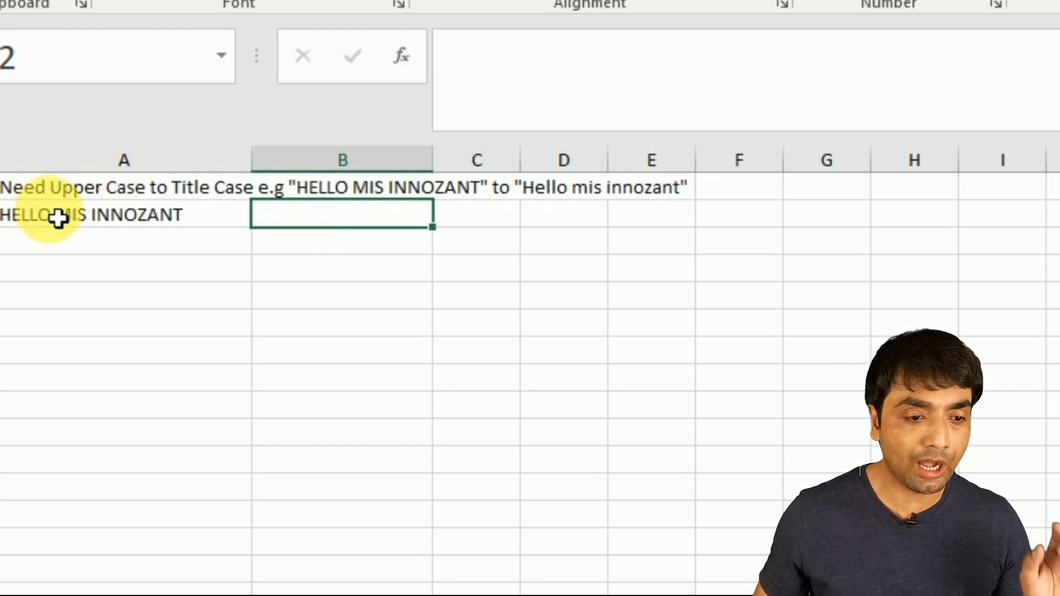
- Enter =UPPER(LEFT(A2,1)) in cell B2 to return the first letter of the A2 text in upper case
click(188, 250)
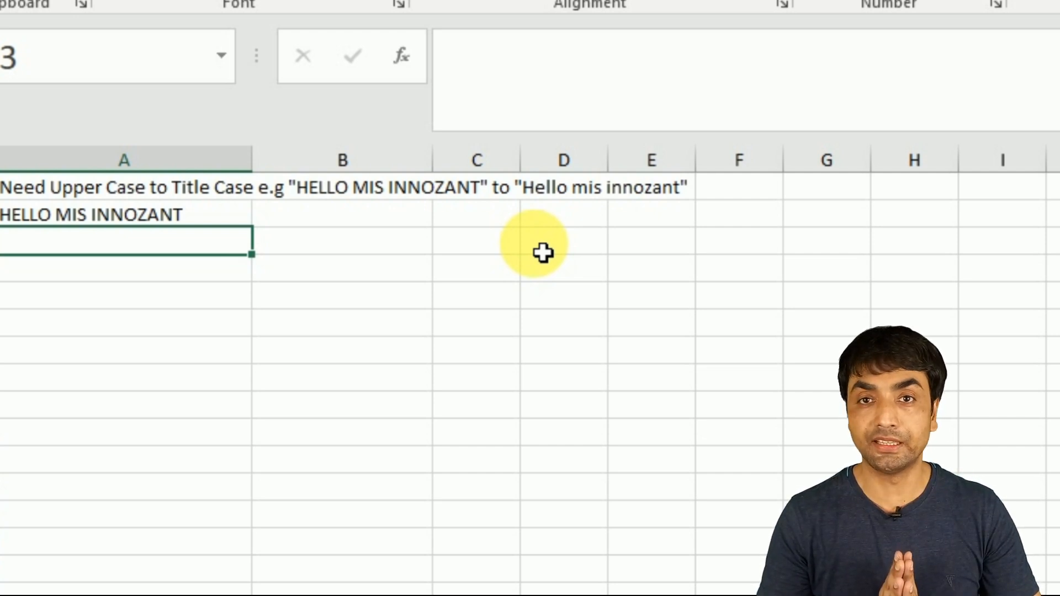
click(313, 230)
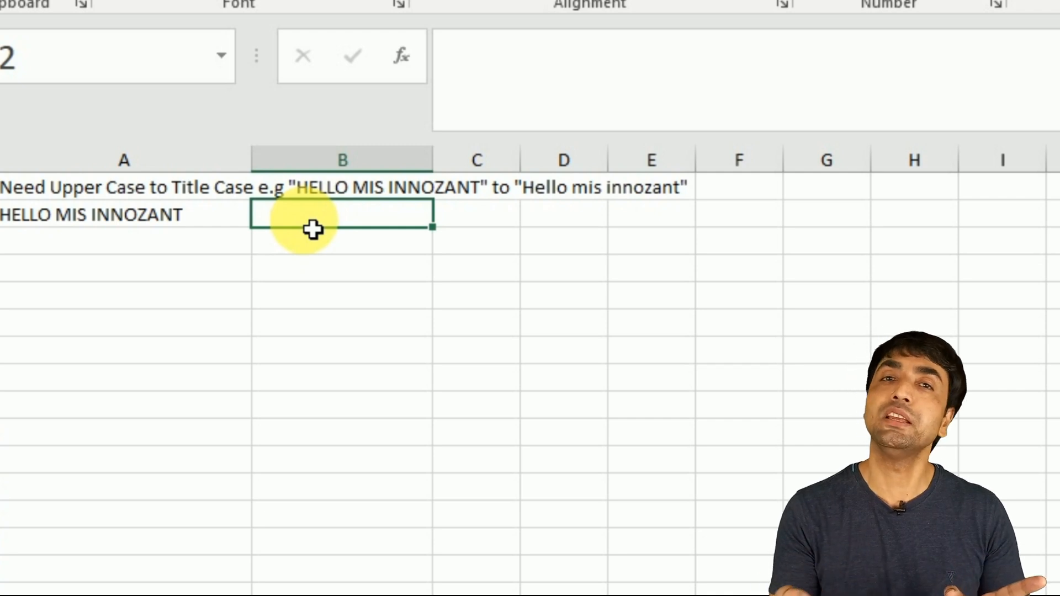
text(=)
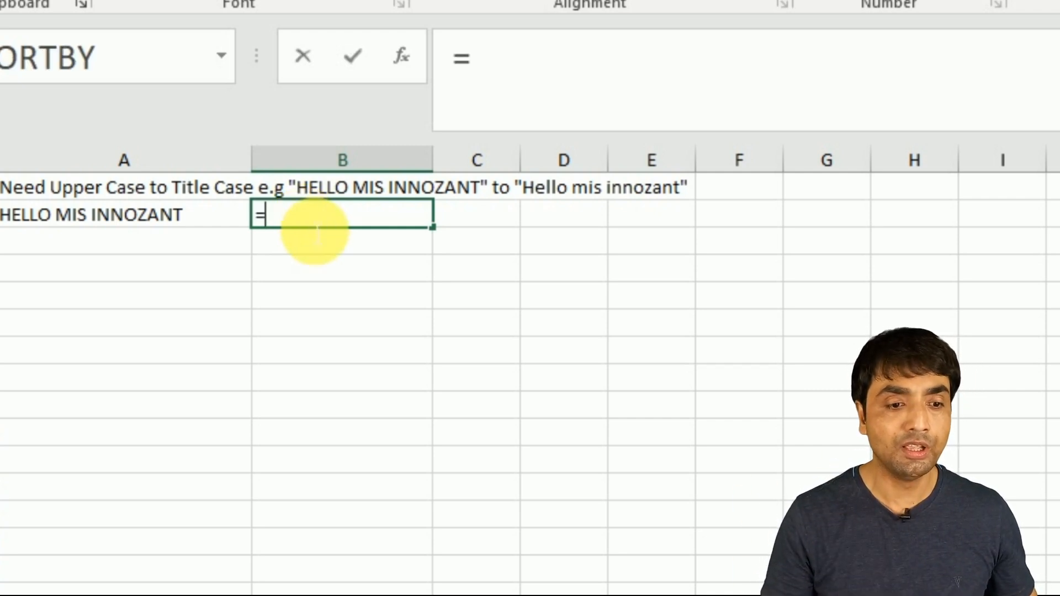
text(uppert)
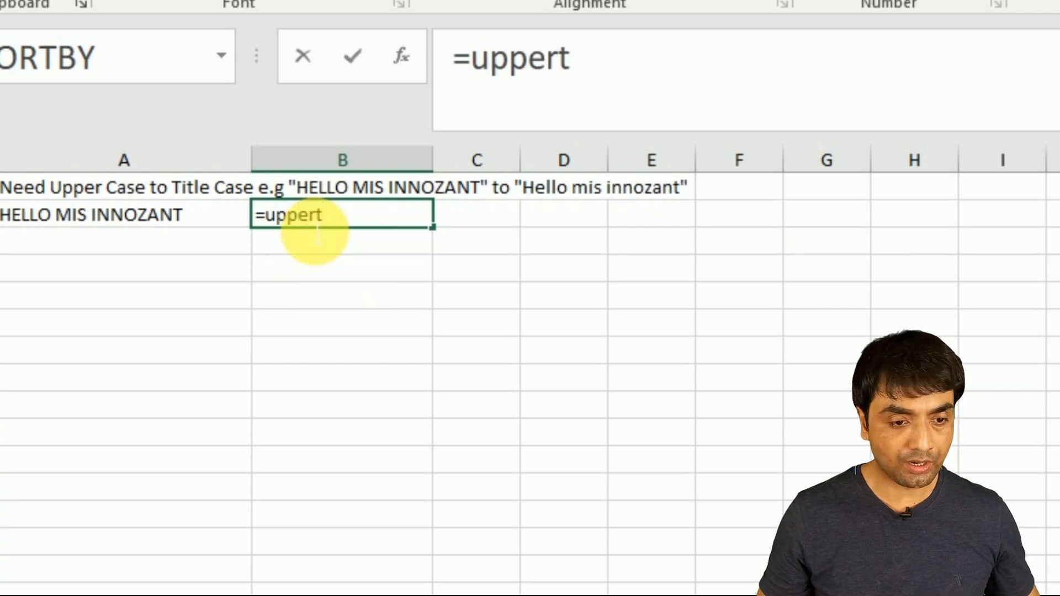
key(BackSpace)
key(Tab)
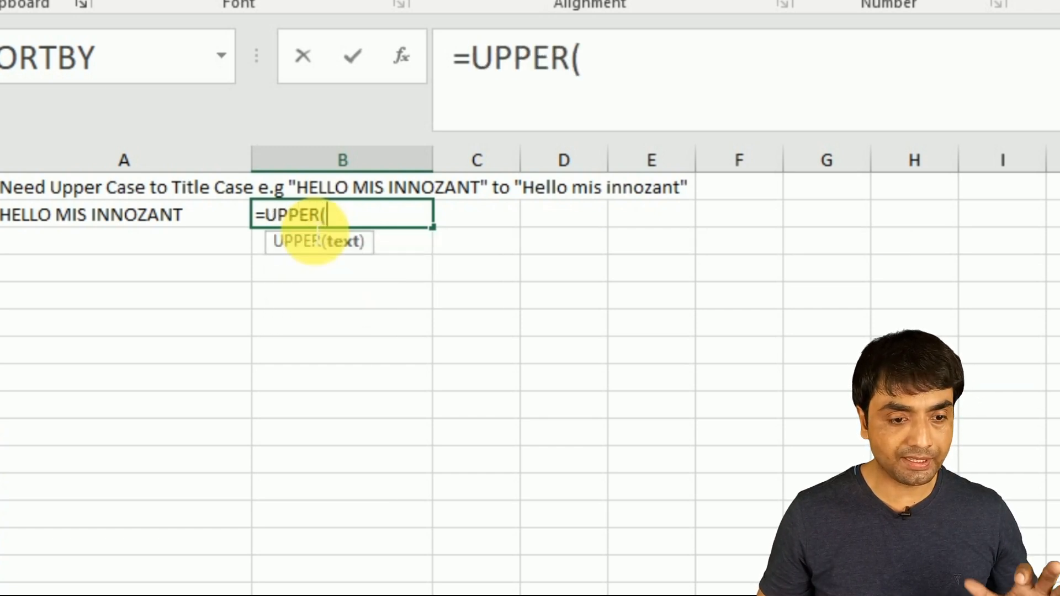
text(lef)
key(Tab)
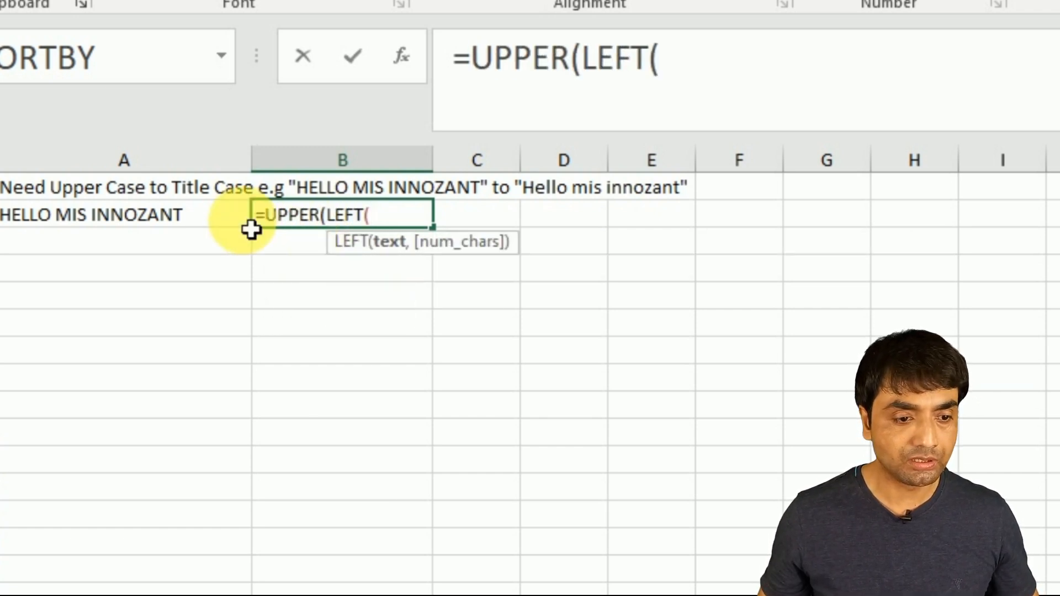
click(143, 226)
text(,1))
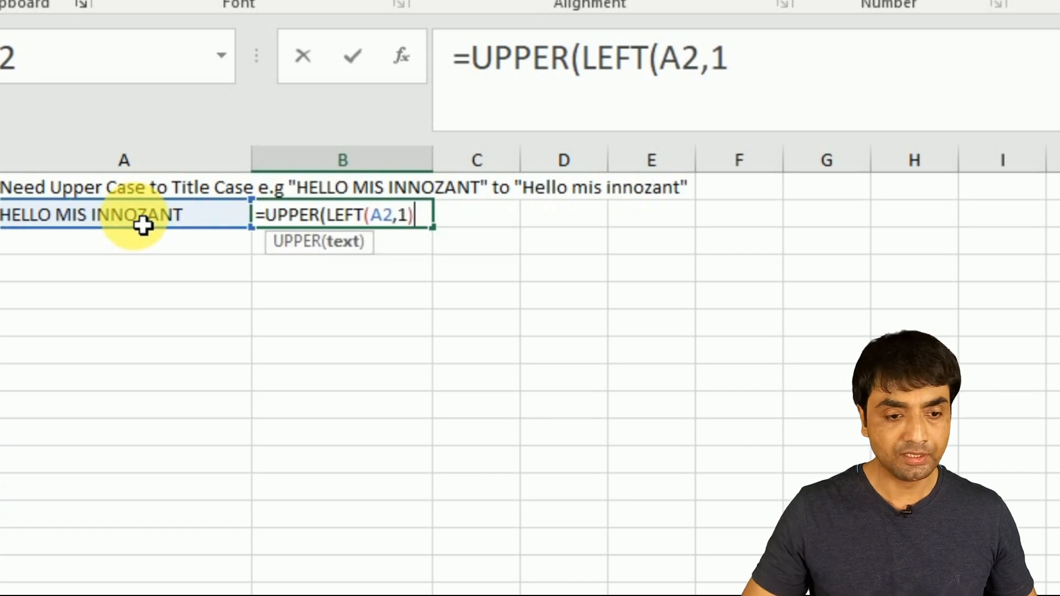
text())
key(Return)
- Extend the B2 formula with &LOWER(RIGHT(A2,LEN(A2)-1)) to append the rest of the A2 text in lower case
key(Up)
key(F2)
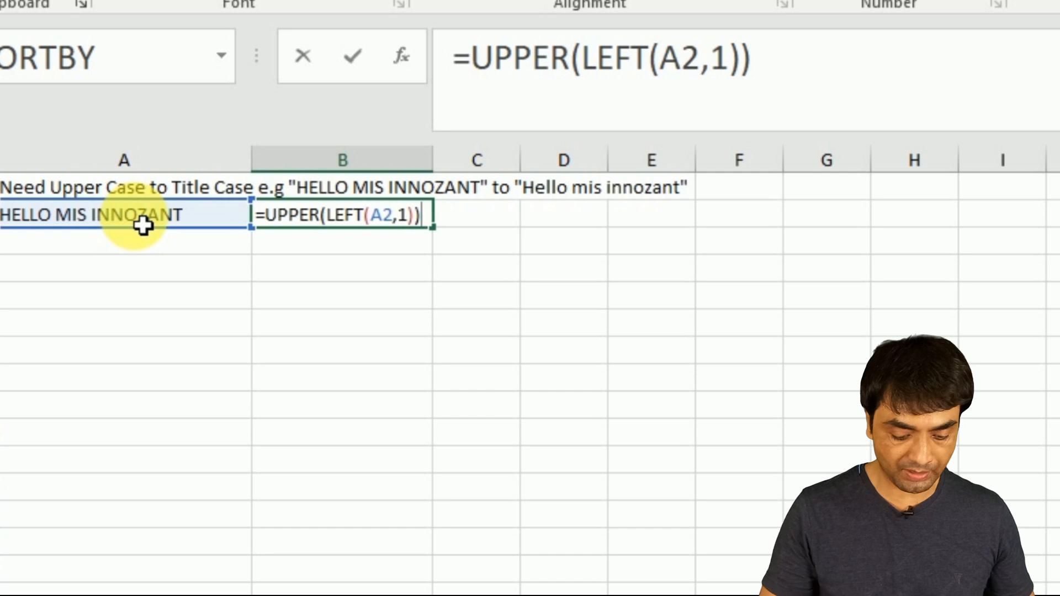
text(&)
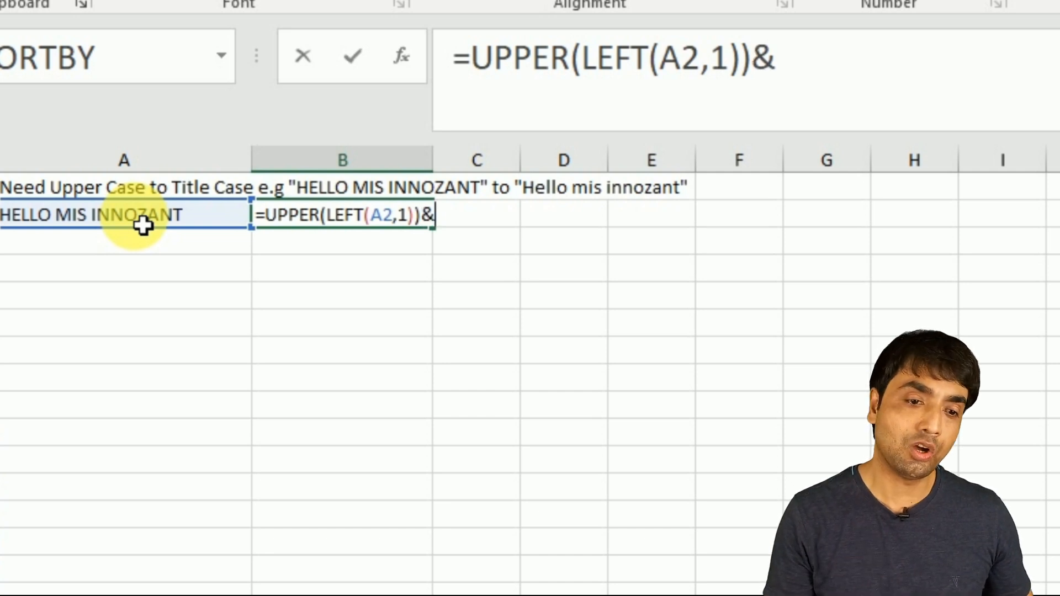
text(u)
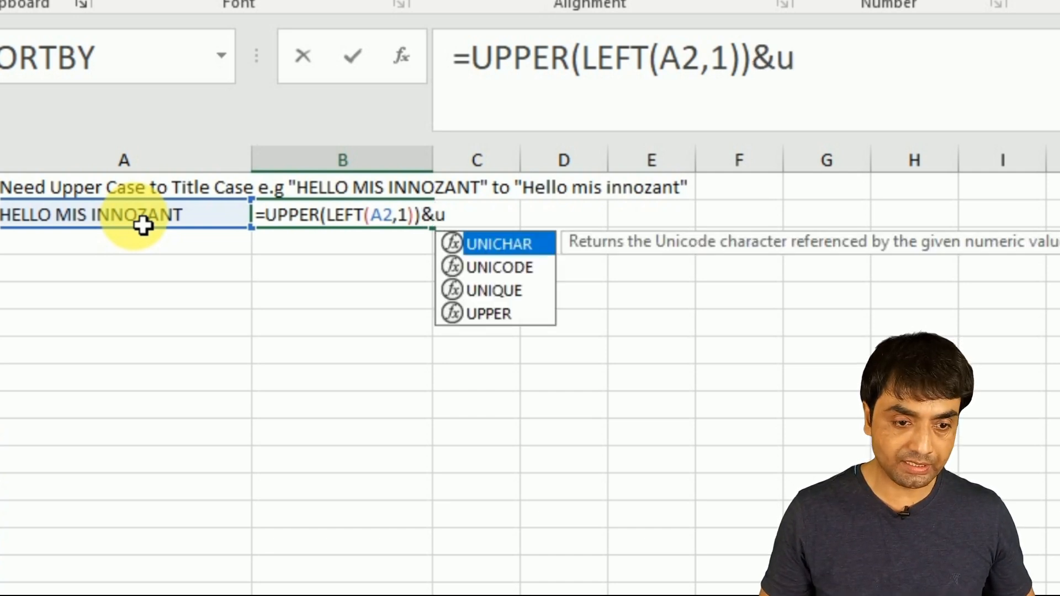
key(BackSpace)
text(lower)
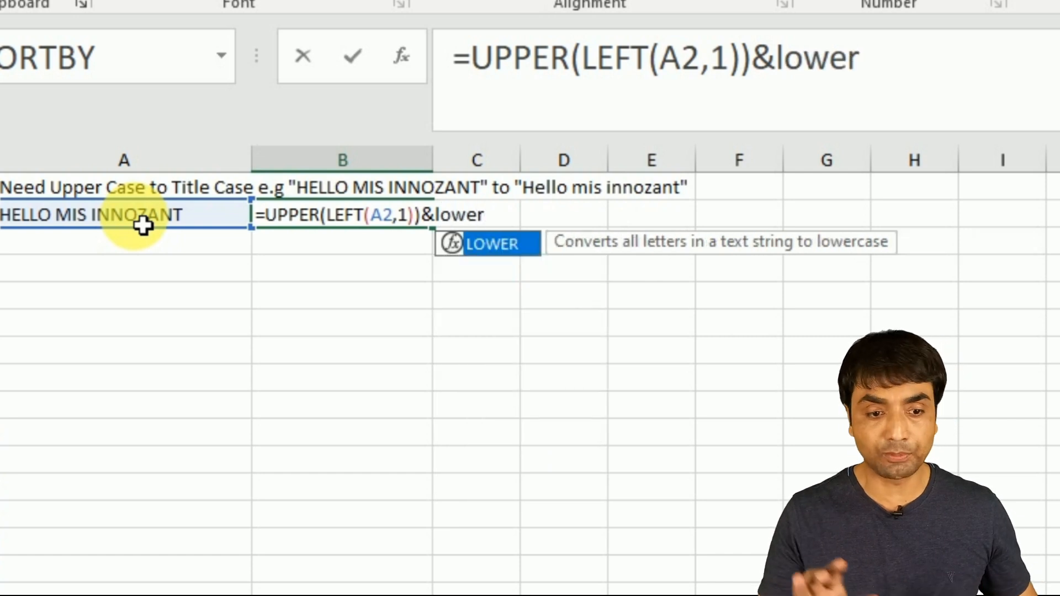
key(Tab)
text(righ)
key(Tab)
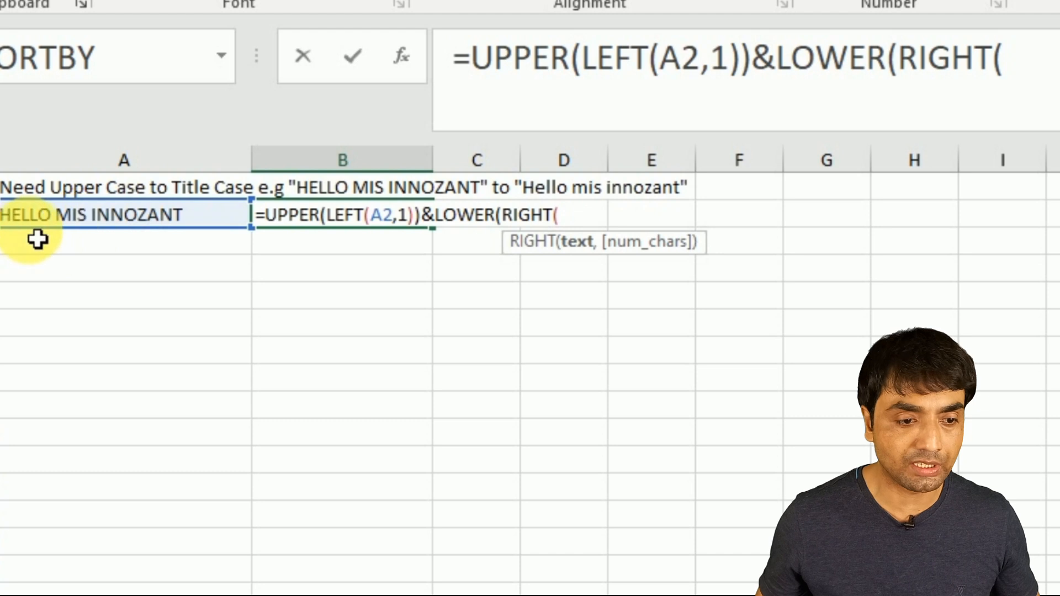
click(53, 227)
text(,len)
key(Tab)
click(71, 225)
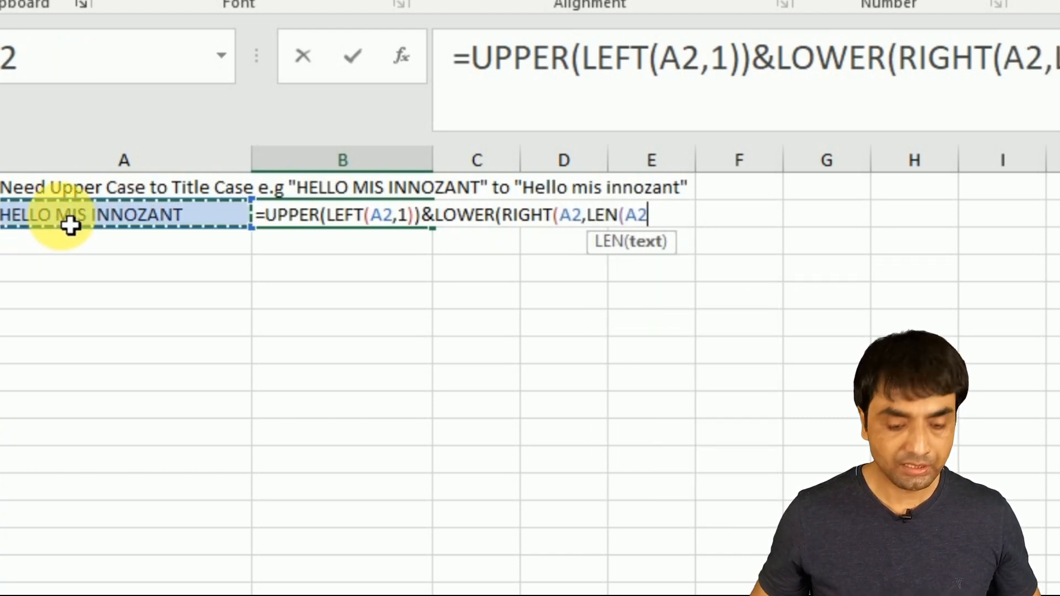
text()-1))
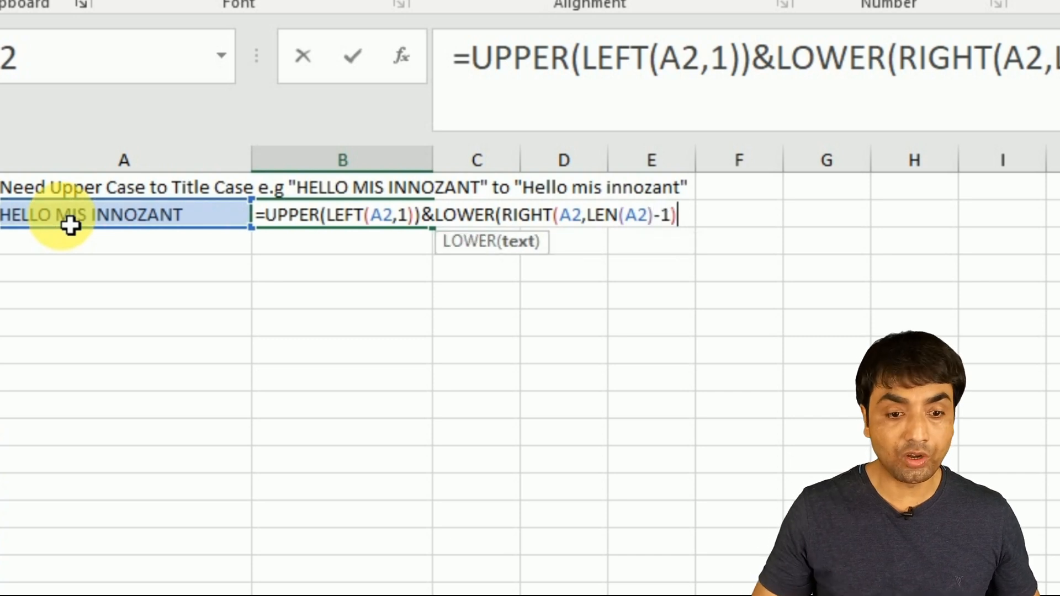
text())
key(Return)
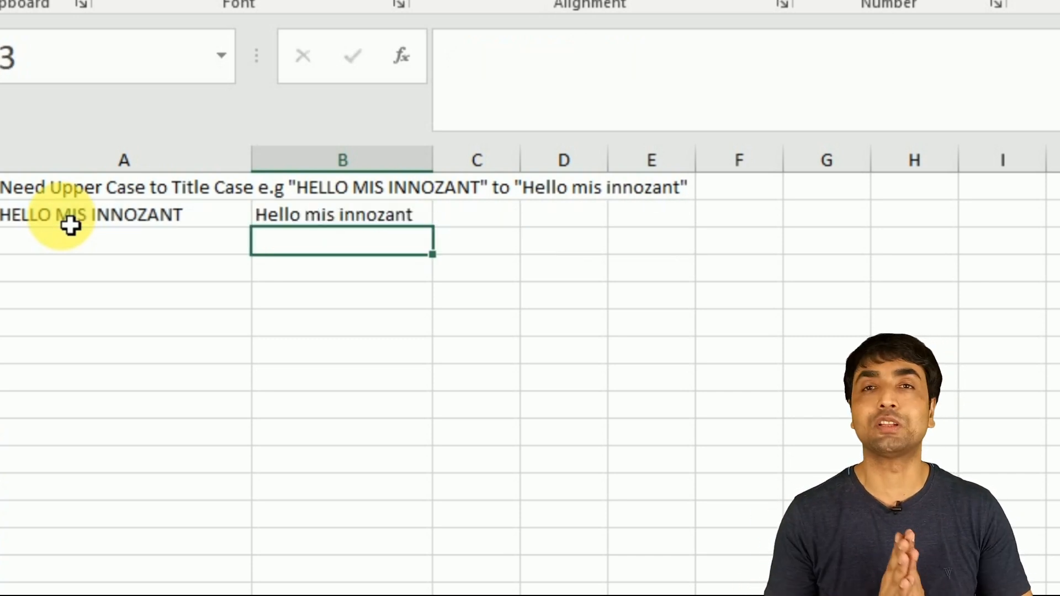